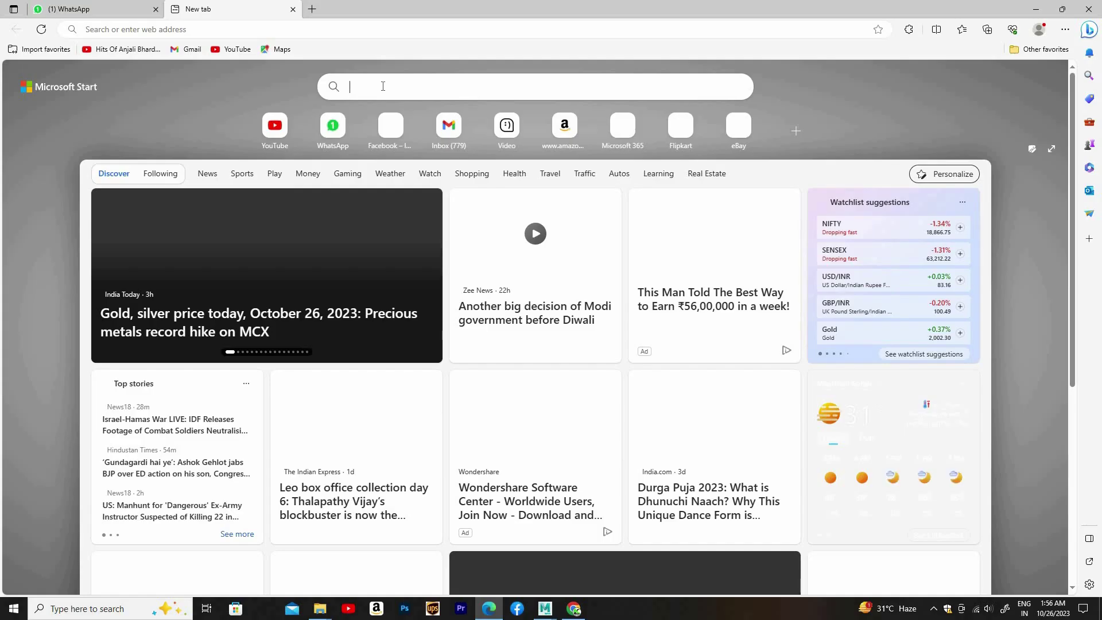
- Search Bing for 'adobe firefly' and open the Adobe Firefly result in a new tab
type("Ado")
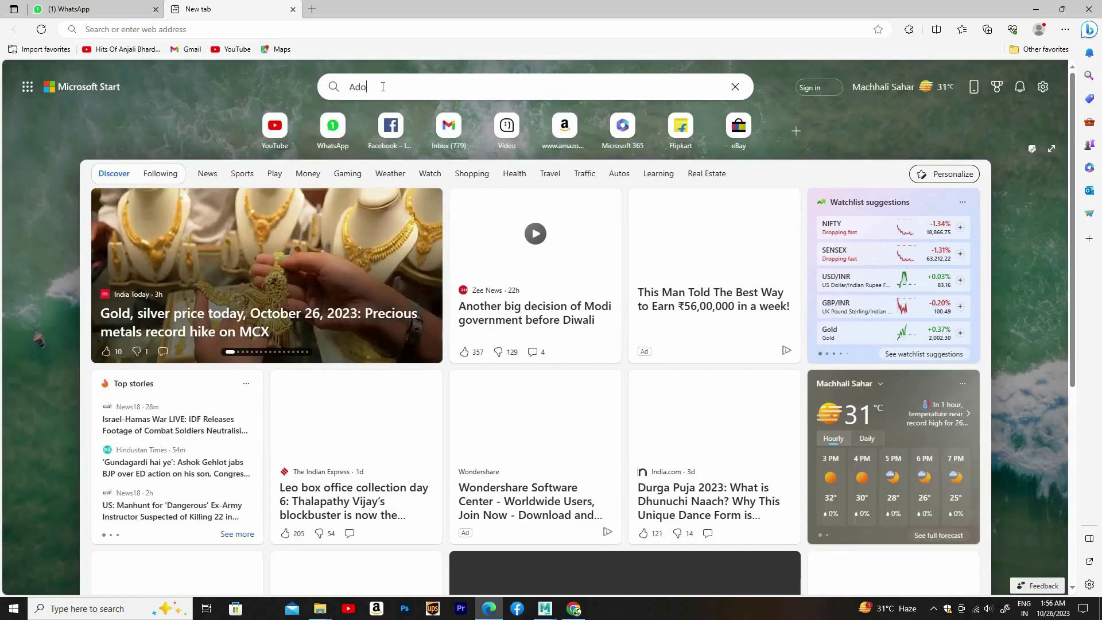
type("be")
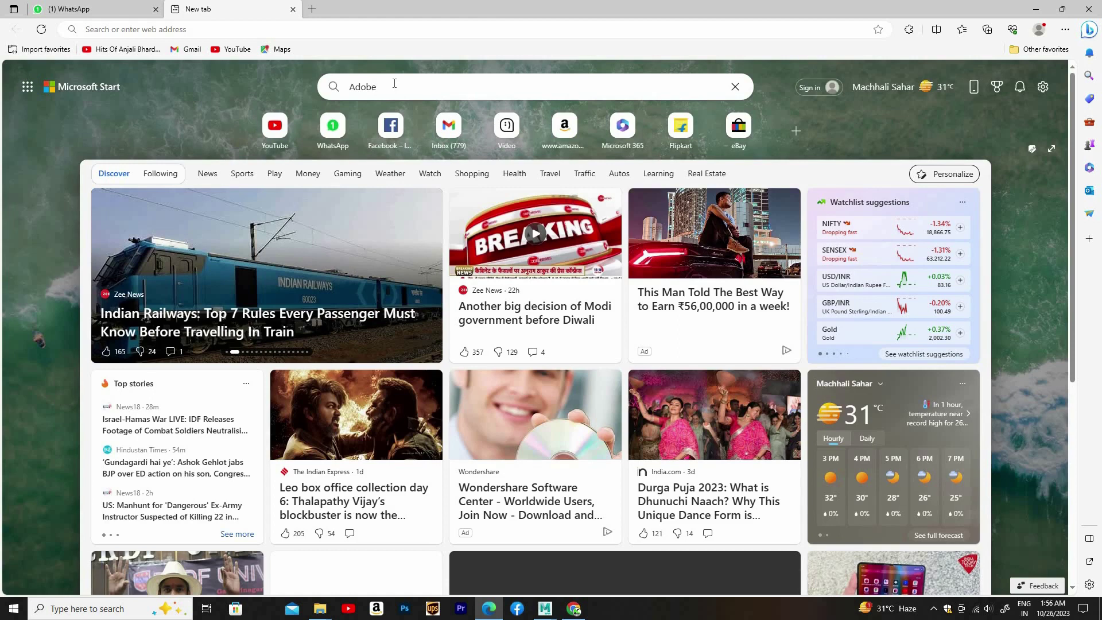
type(" f")
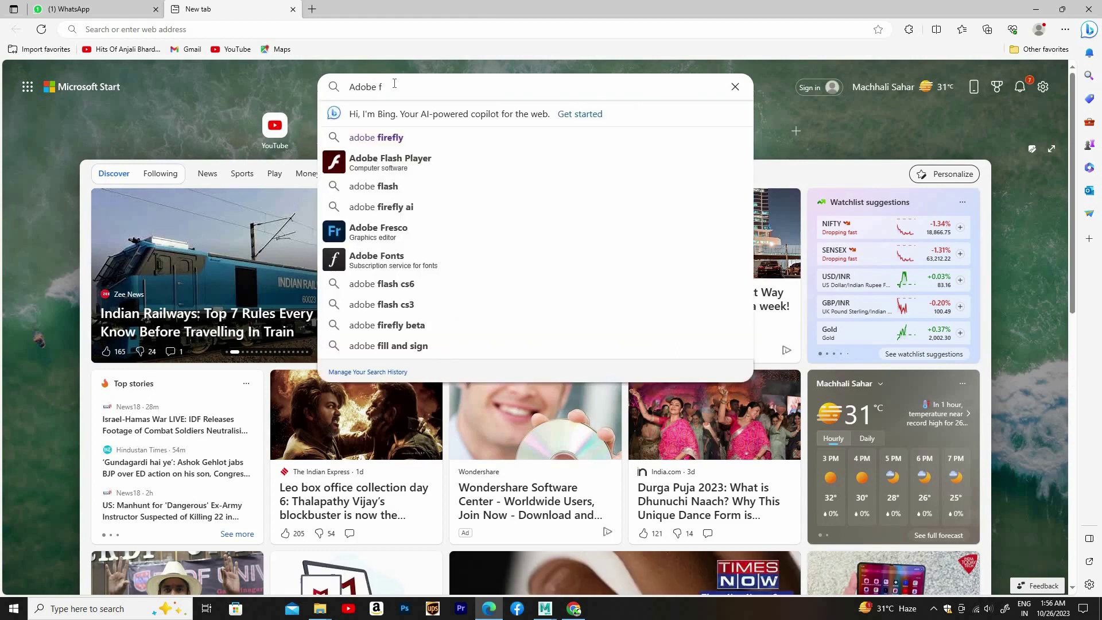
key("Down")
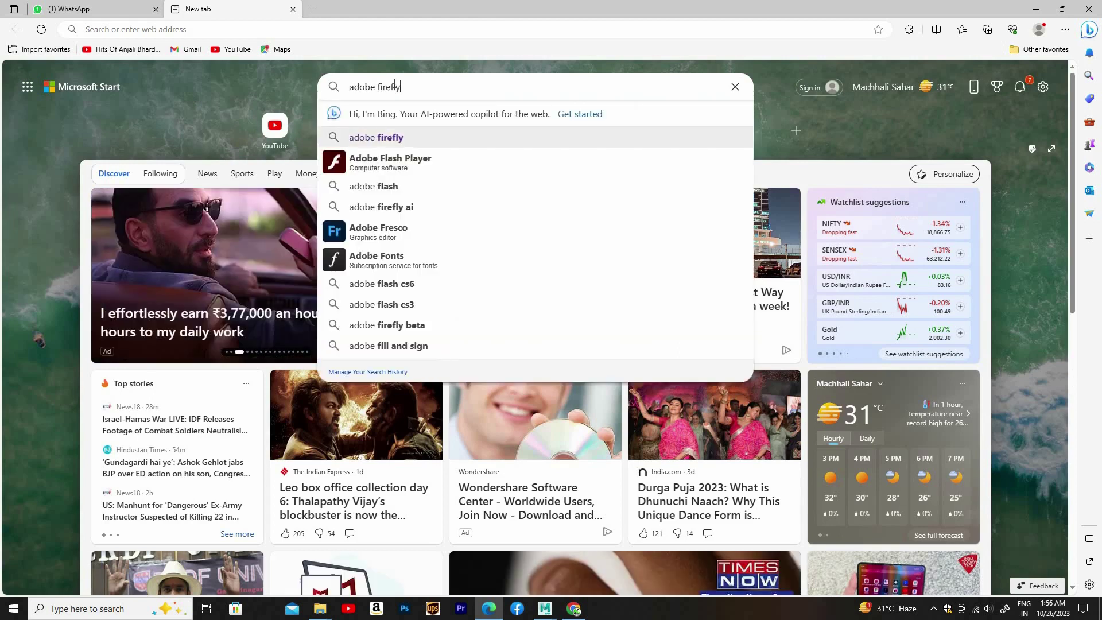
key("Return")
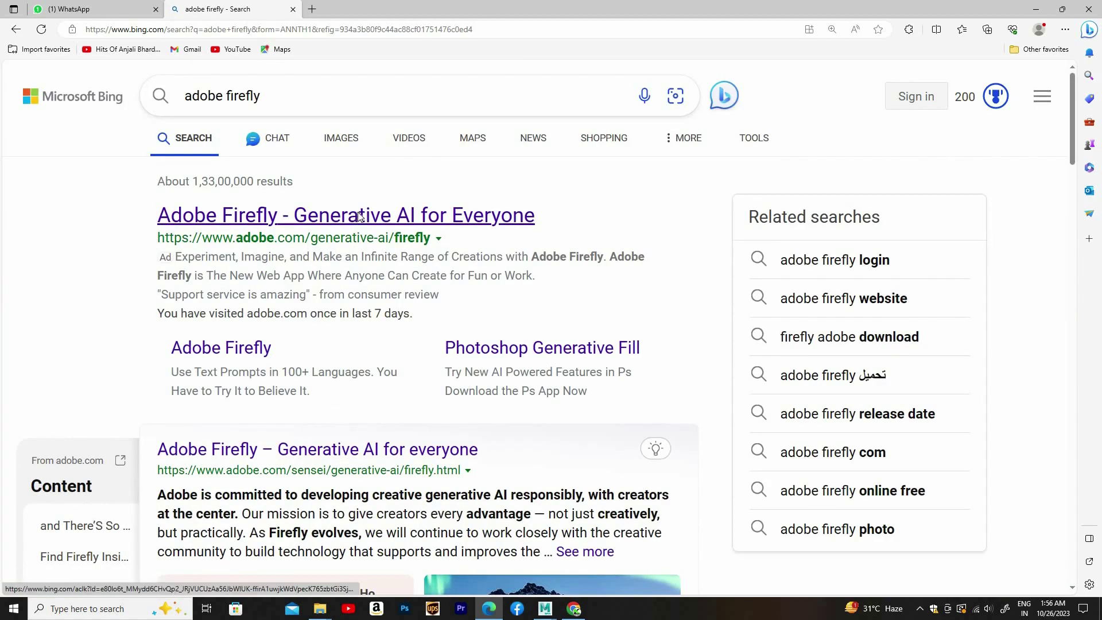
right_click(392, 222)
left_click(400, 223)
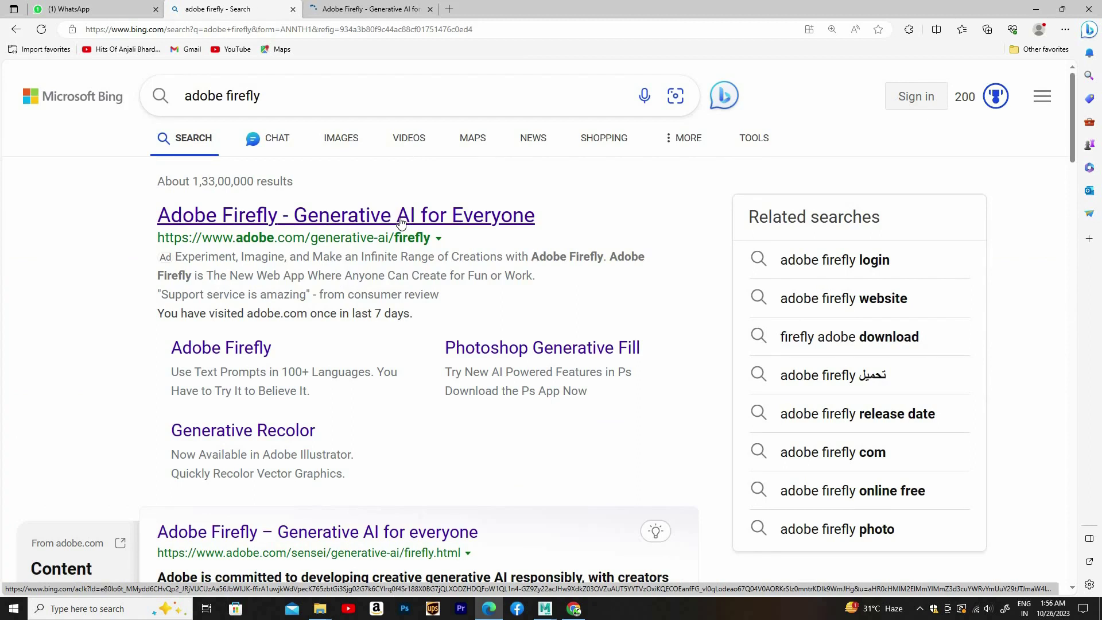
- On the Firefly overview page, open the Text Effects card's Create with Firefly link in a new tab
left_click(363, 15)
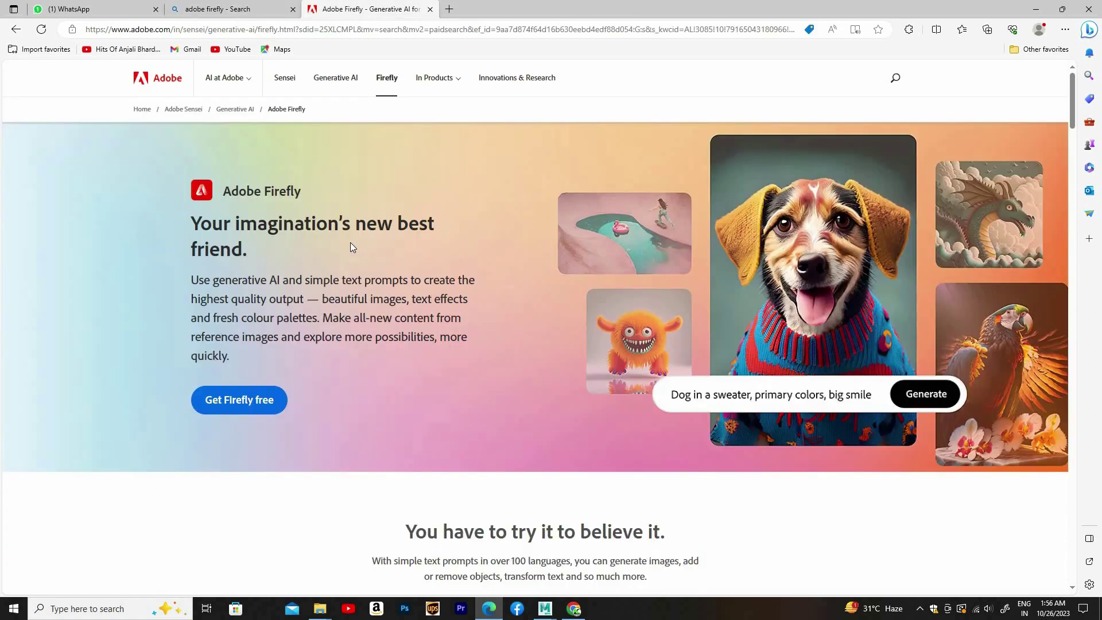
scroll(351, 248, "down", 5)
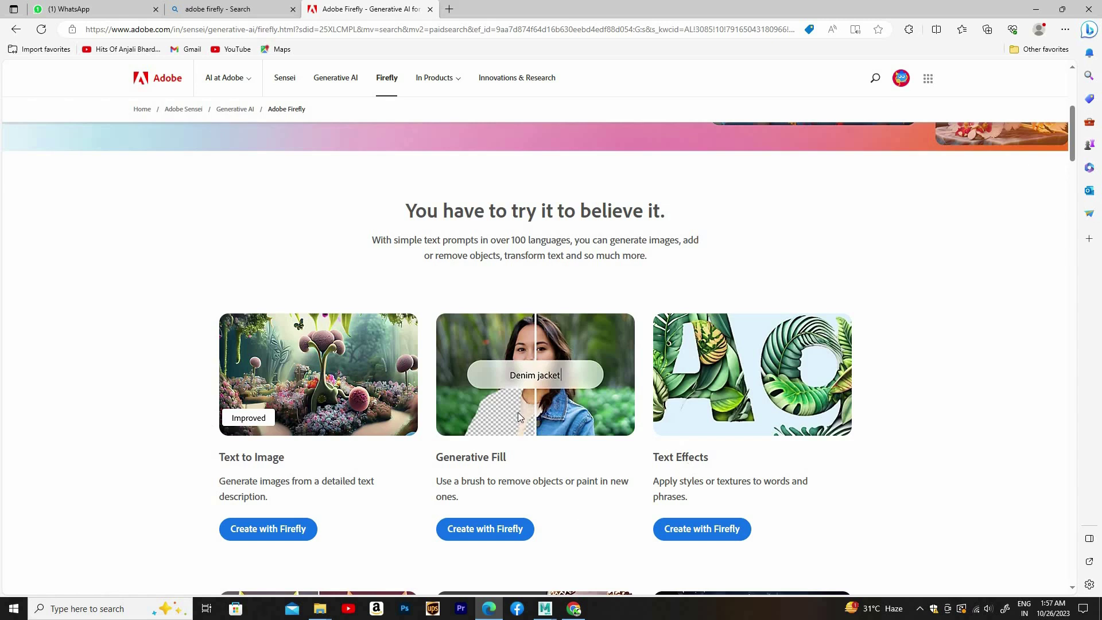
scroll(518, 413, "down", 5)
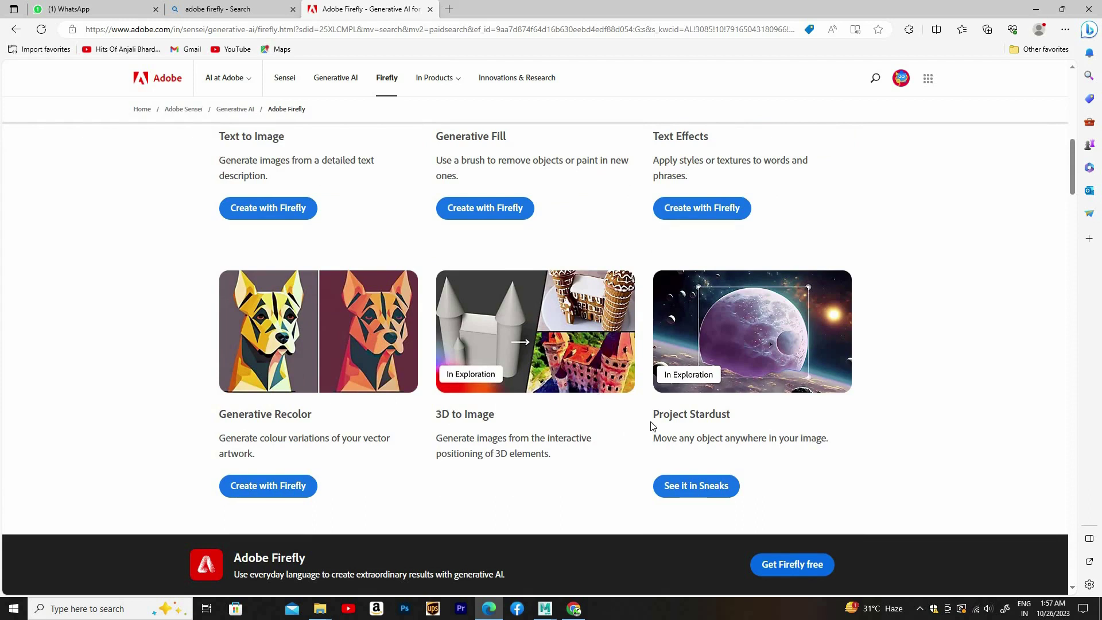
scroll(654, 425, "up", 3)
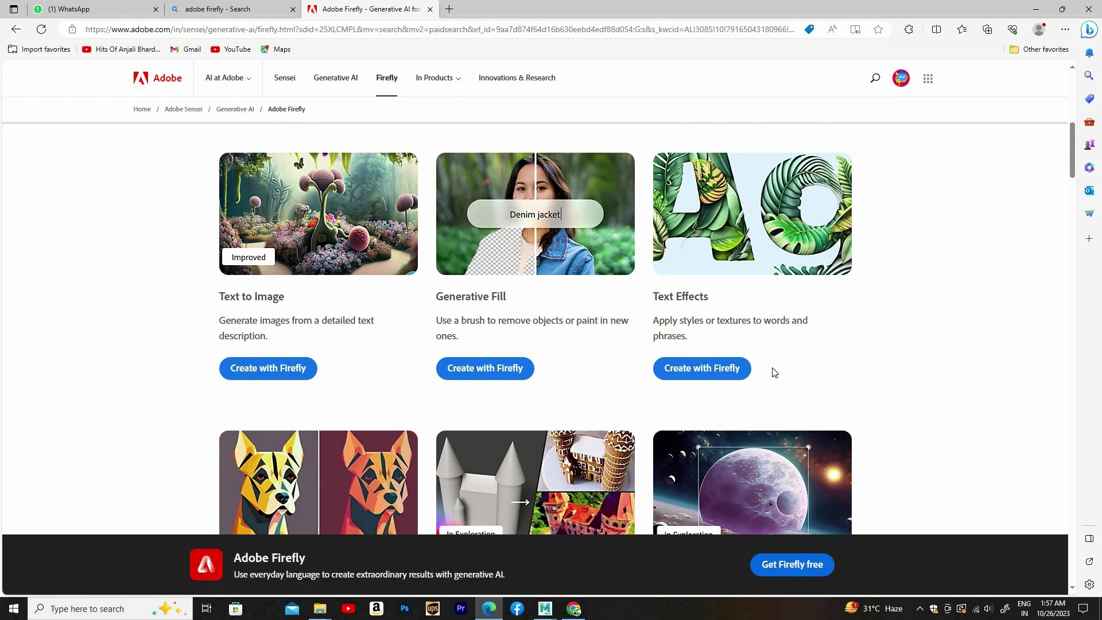
scroll(689, 224, "up", 2)
scroll(685, 282, "up", 4)
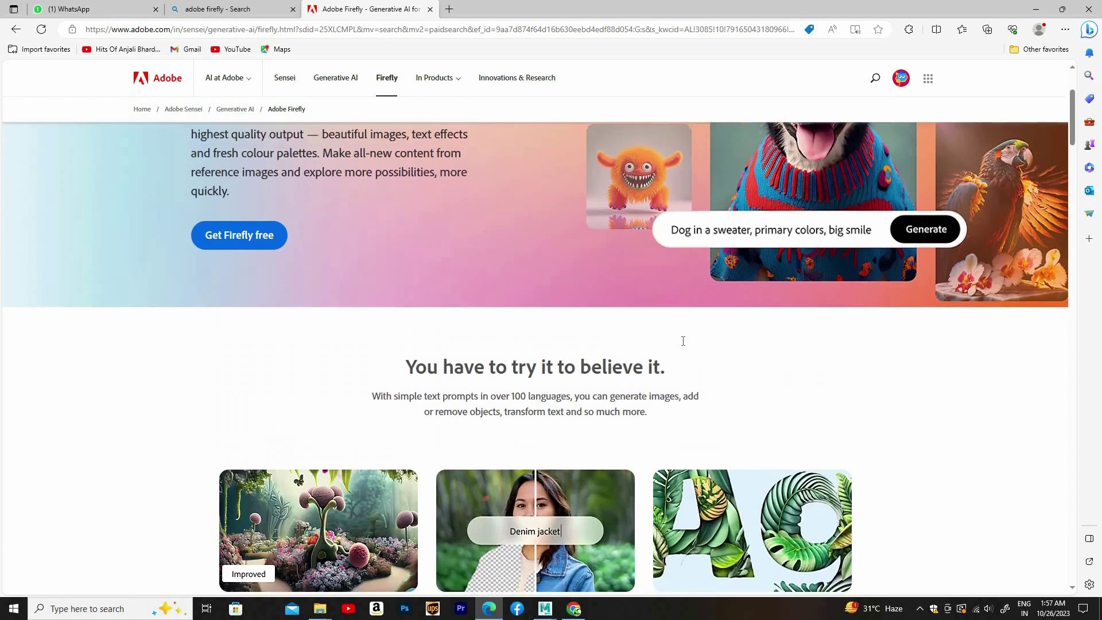
scroll(682, 339, "down", 5)
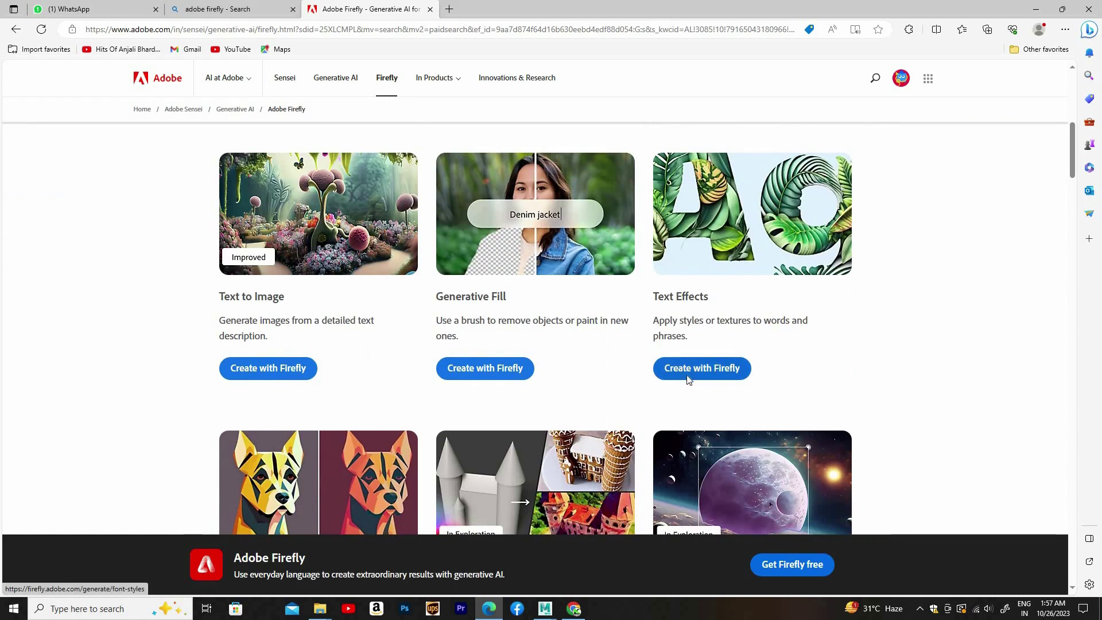
right_click(699, 388)
left_click(699, 388)
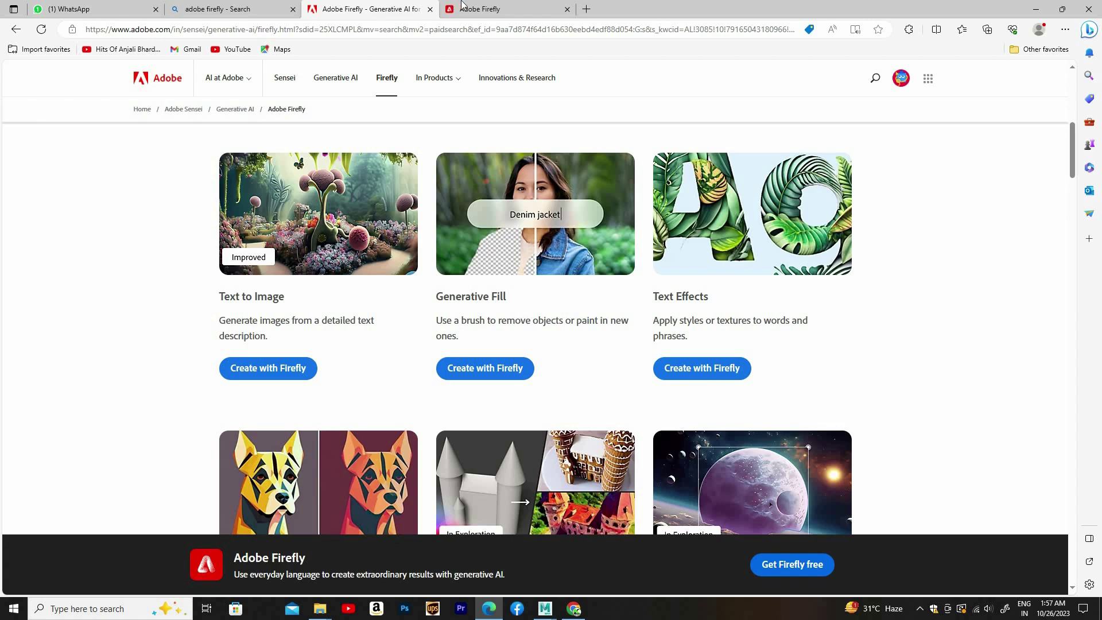
- In the Text Effects tab, browse the gallery and load the 'holographic dripping color' H sample
left_click(484, 13)
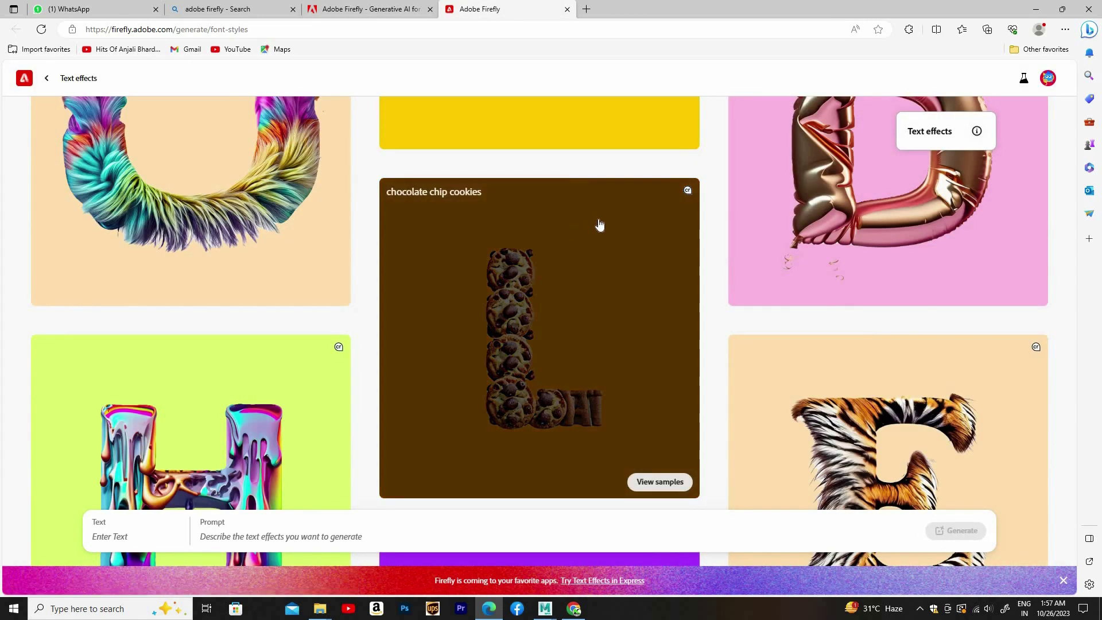
scroll(599, 225, "down", 3)
scroll(599, 225, "down", 4)
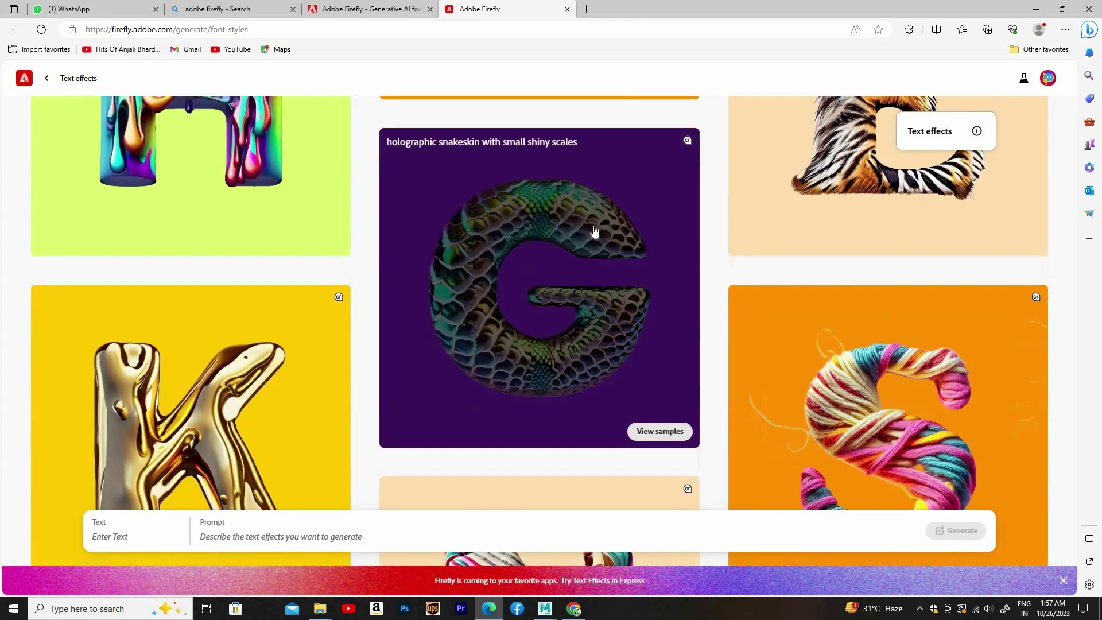
scroll(594, 229, "down", 6)
scroll(573, 312, "down", 4)
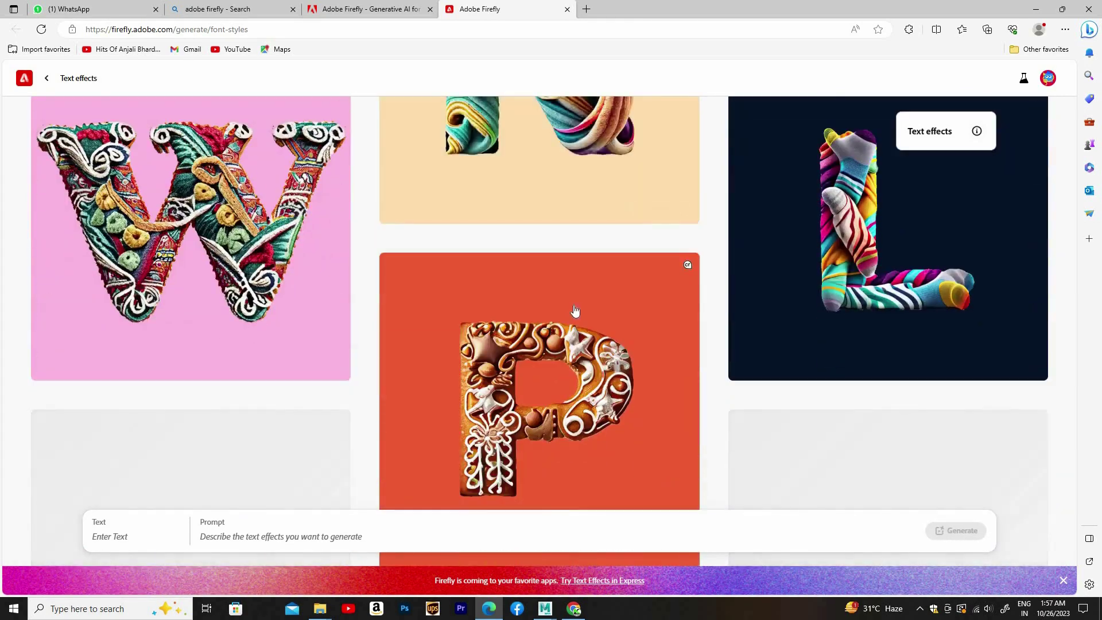
scroll(511, 343, "down", 3)
scroll(510, 343, "up", 5)
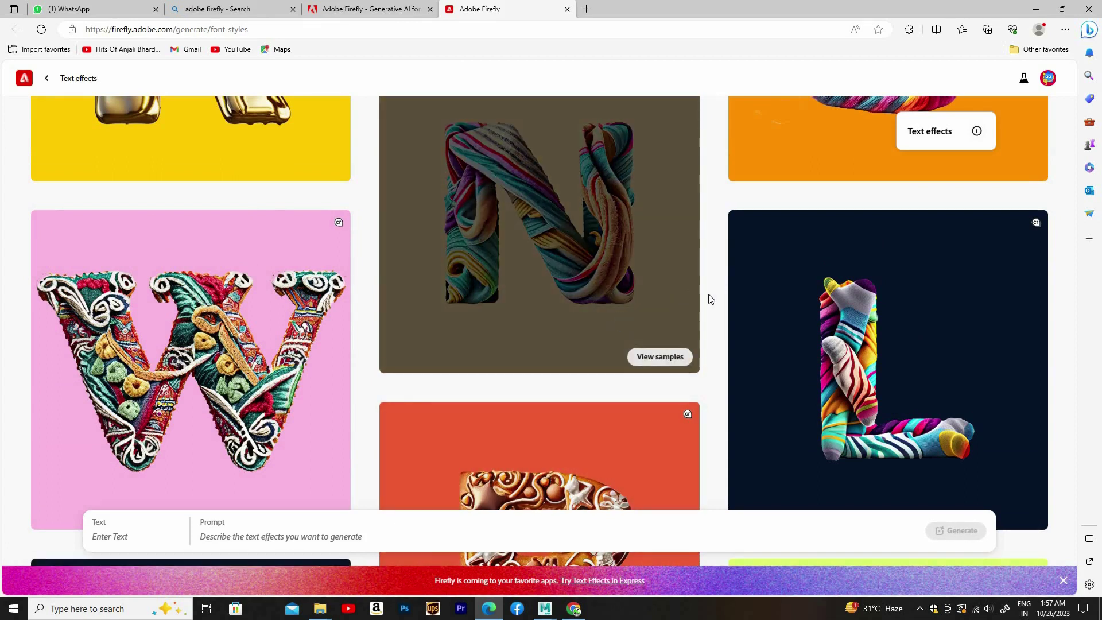
scroll(580, 372, "down", 4)
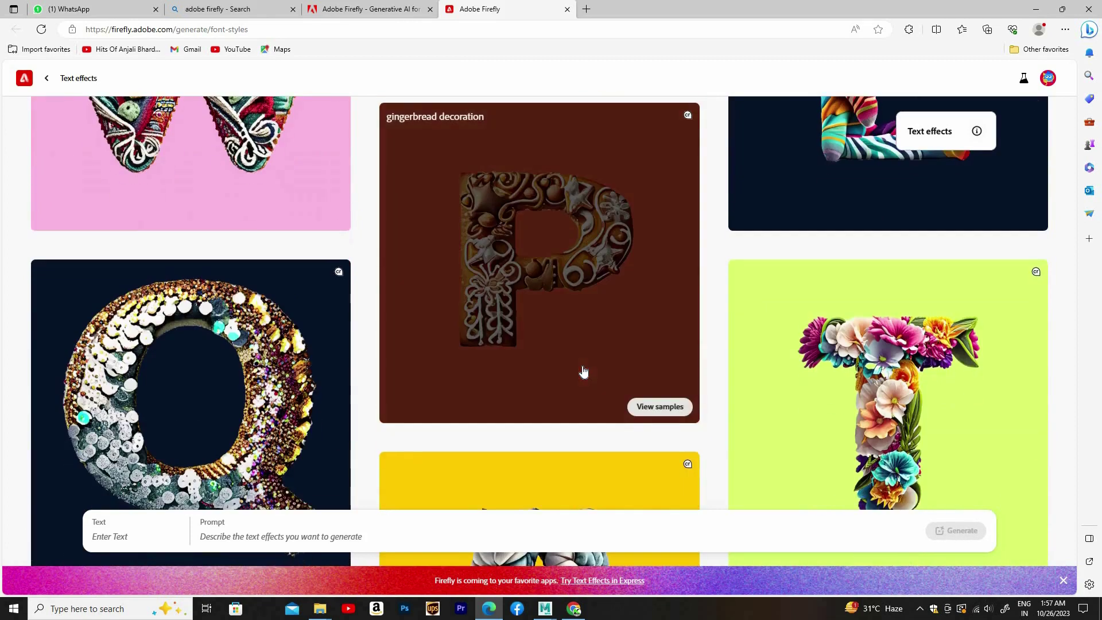
scroll(584, 372, "up", 4)
scroll(585, 372, "up", 5)
scroll(587, 370, "up", 3)
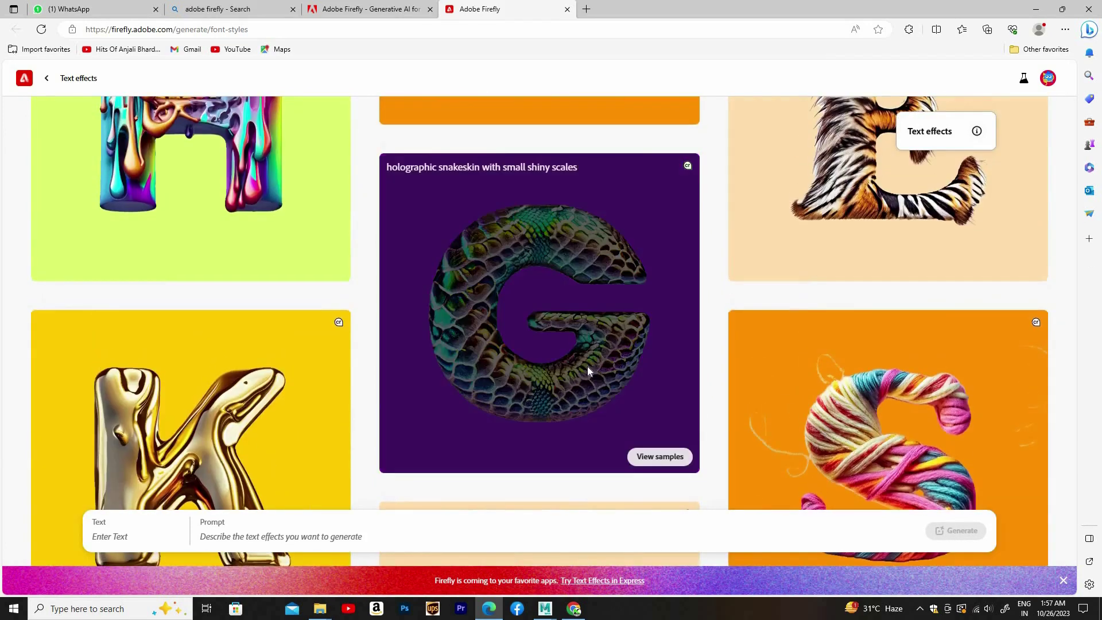
scroll(568, 350, "up", 7)
scroll(546, 328, "down", 3)
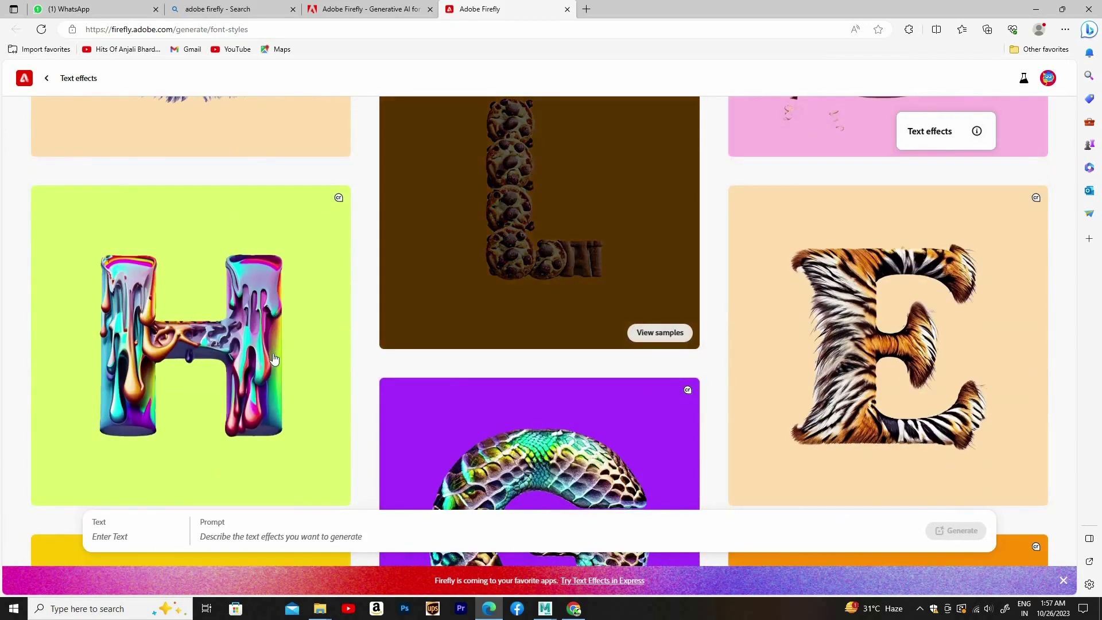
scroll(195, 368, "down", 1)
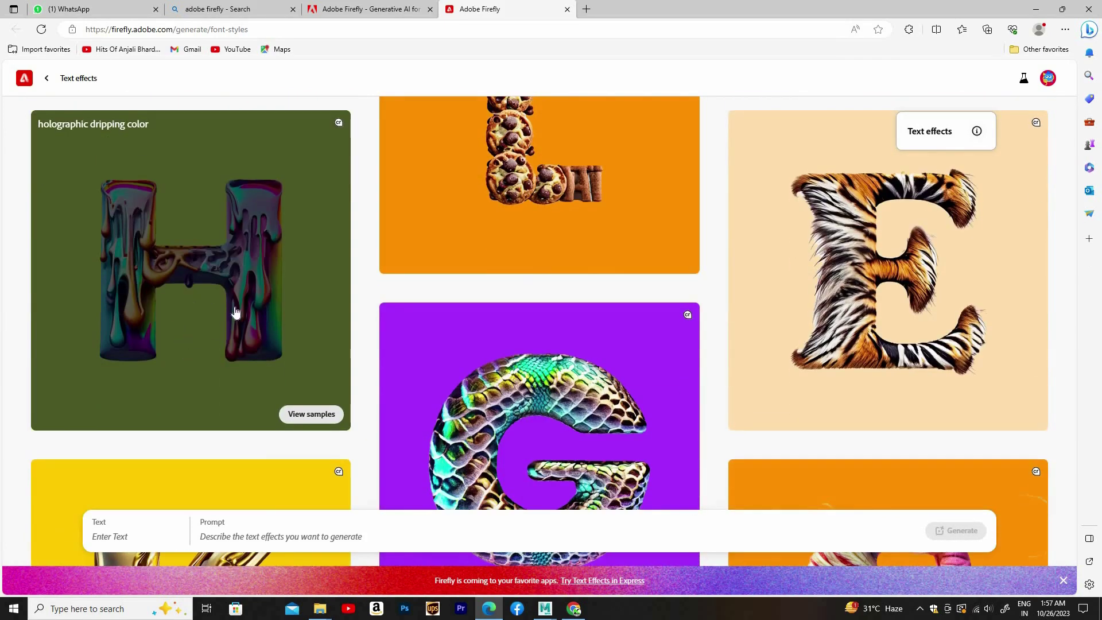
left_click(232, 260)
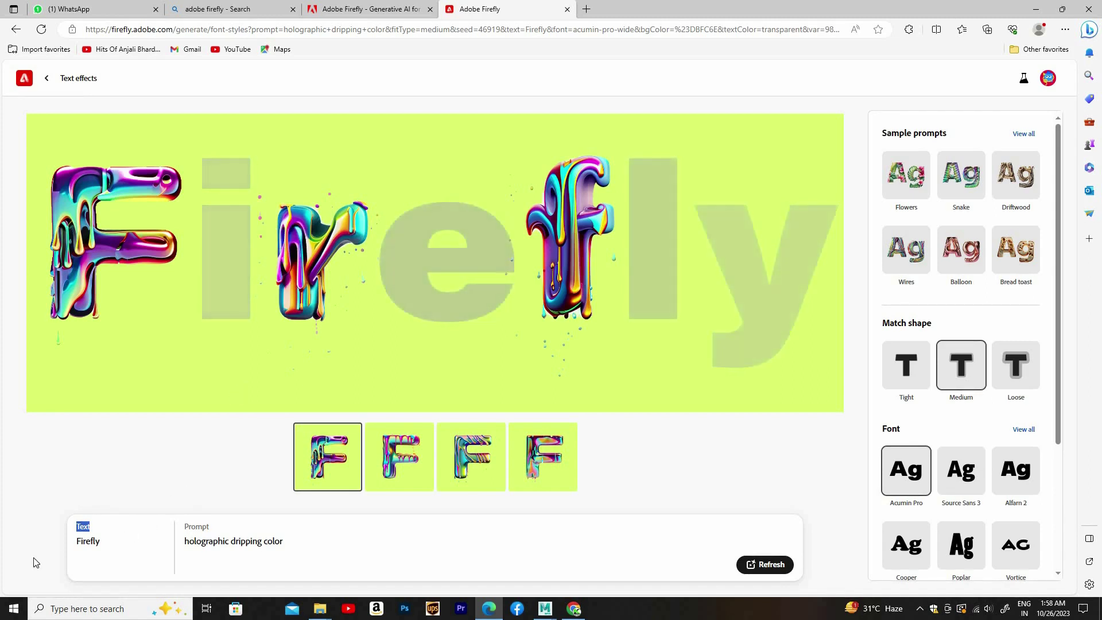
- Replace the sample word 'Firefly' with 'Octet VFX' in the text field
key("Tab")
type("O")
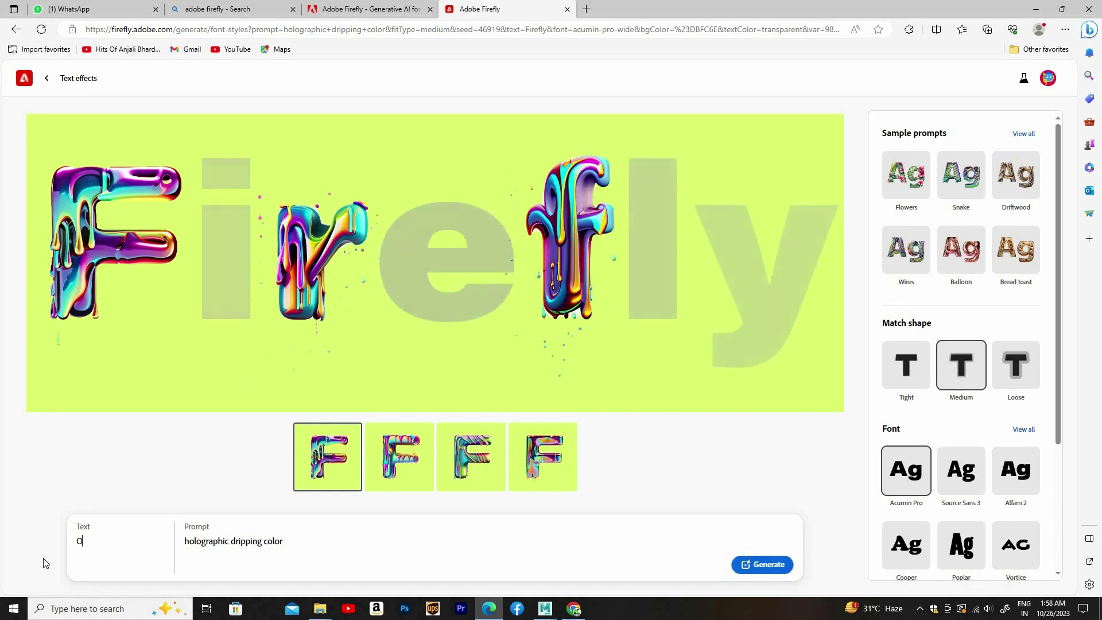
type("ct")
type("et vf")
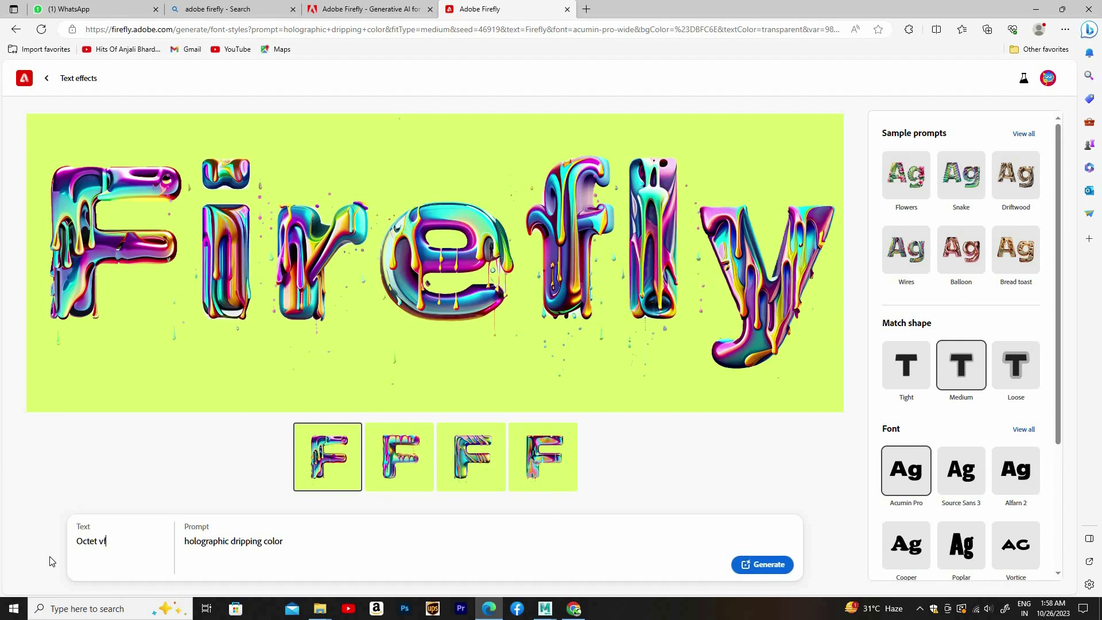
type("x")
type("X")
- Generate the dripping effect on 'Octet VFX', compare the variations, and keep the first one
left_click(779, 565)
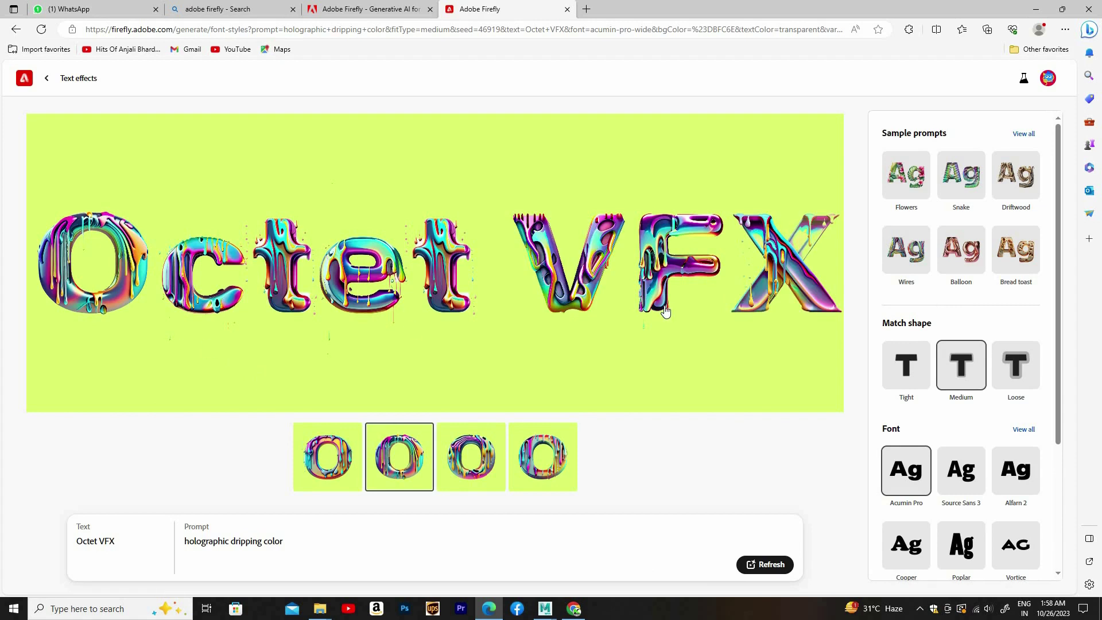
left_click(469, 484)
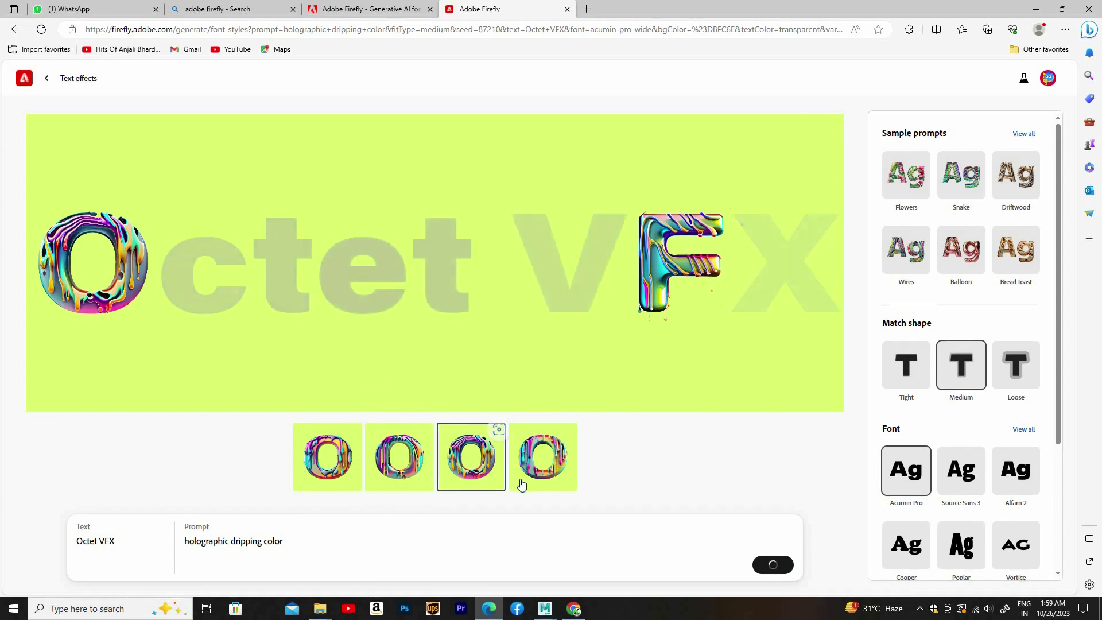
mouse_move(542, 457)
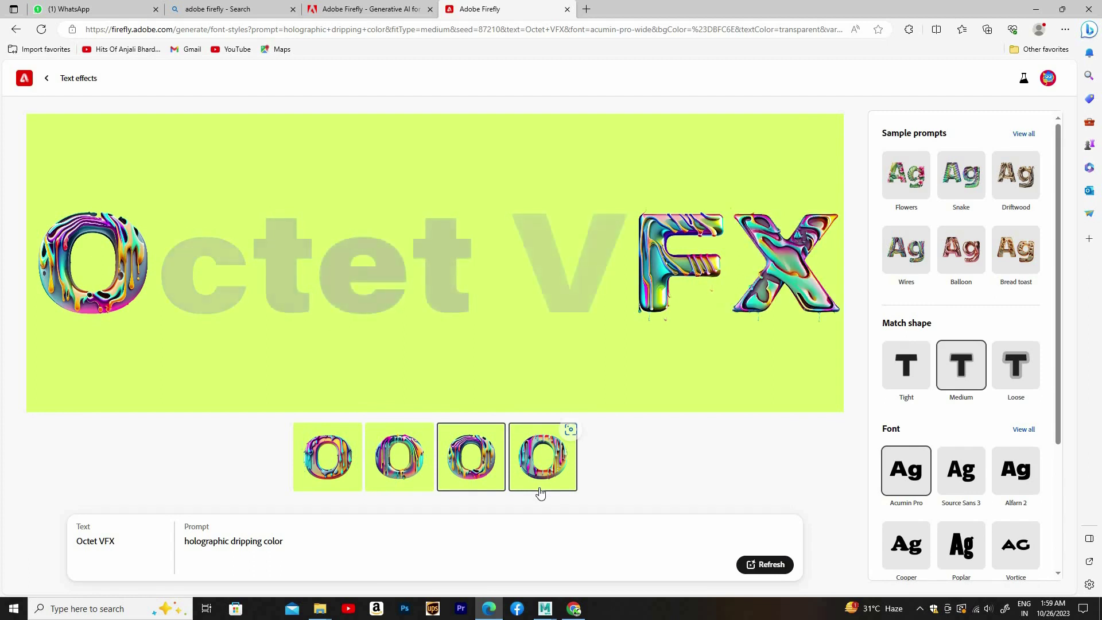
left_click(542, 476)
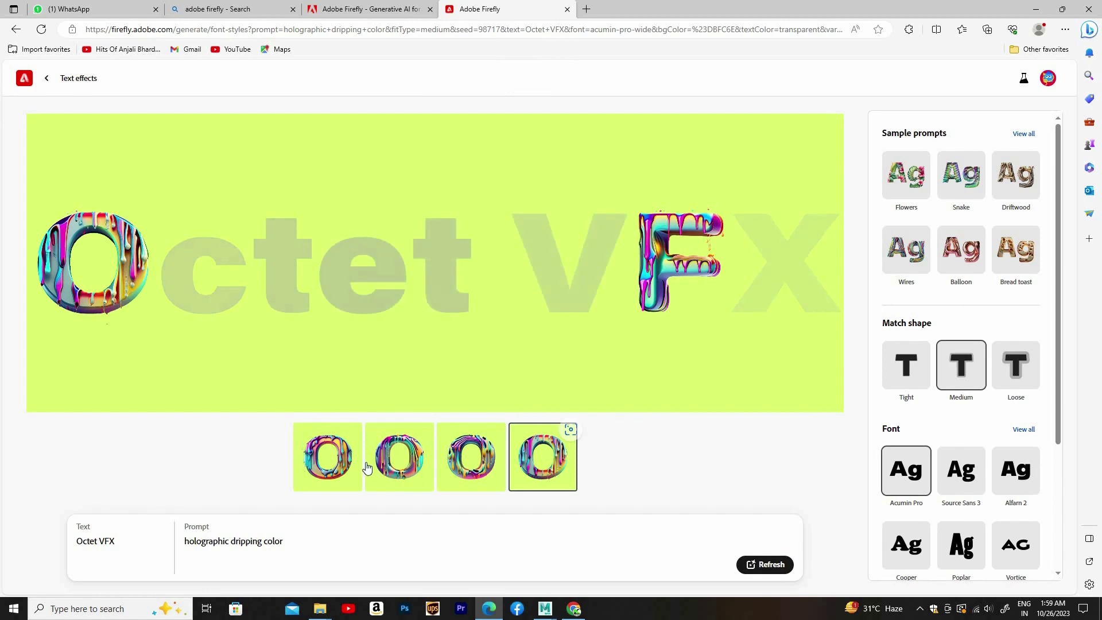
left_click(325, 475)
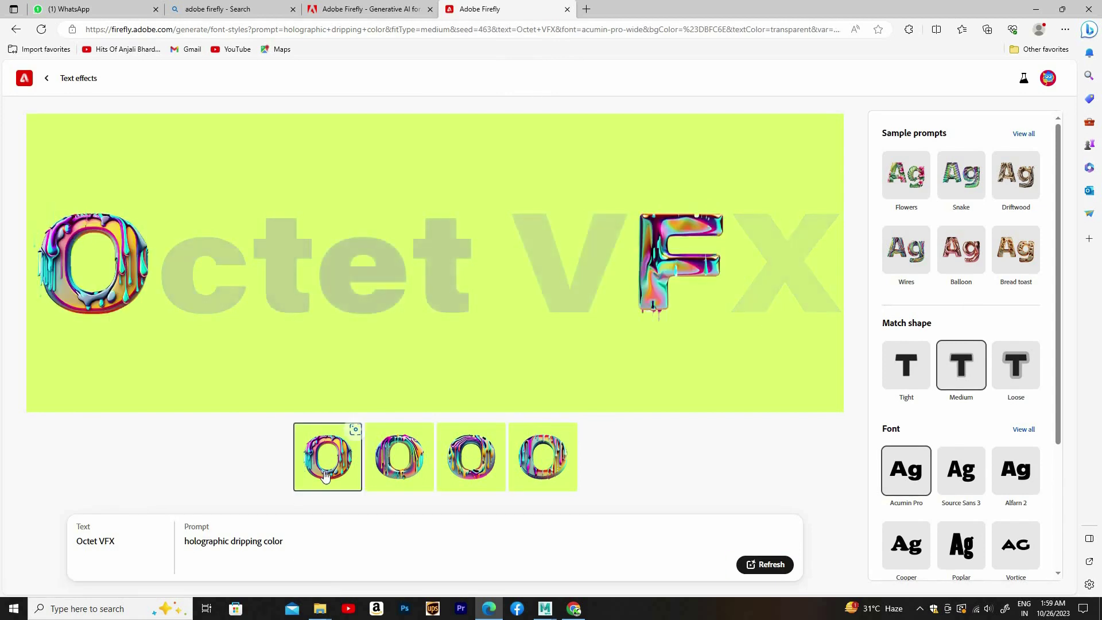
- Apply the Snake sample prompt and choose the Poplar font after trying Cooper
left_click(975, 187)
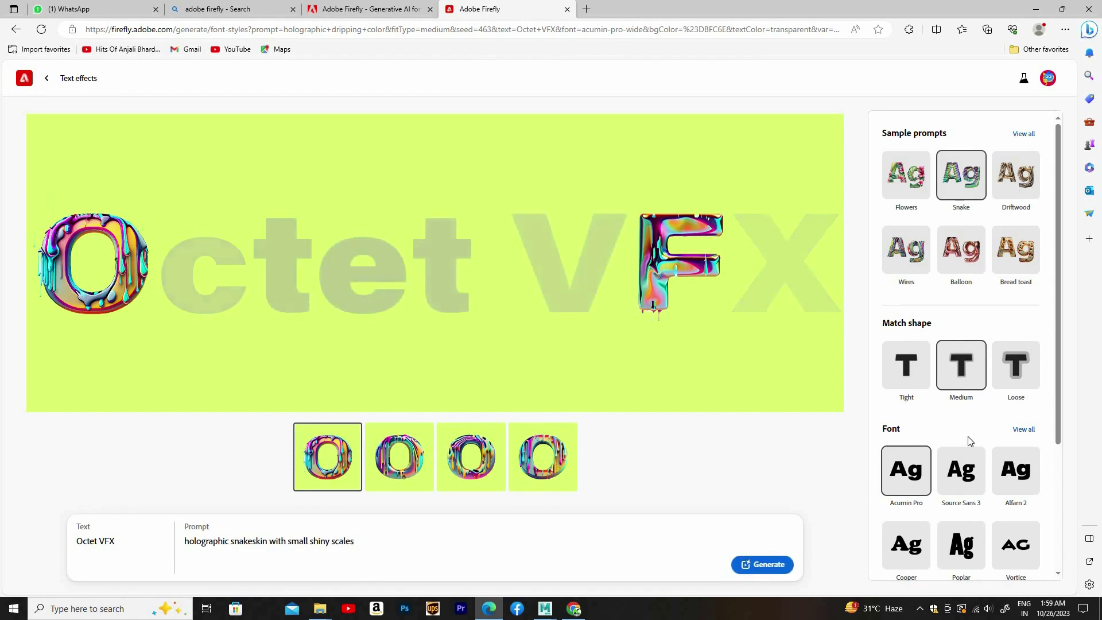
scroll(929, 365, "down", 2)
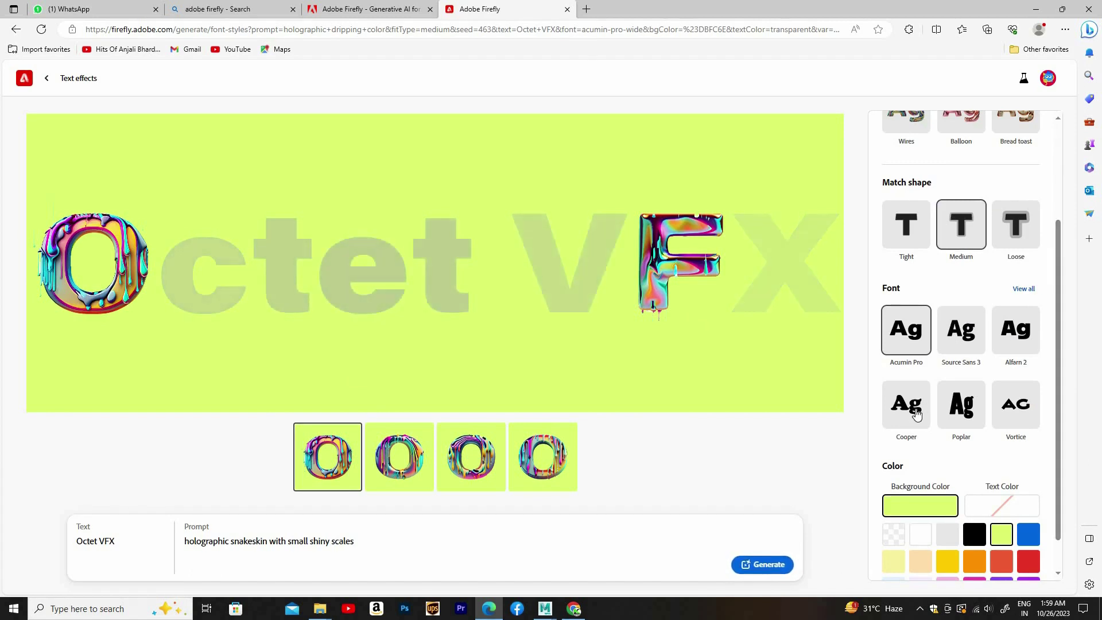
left_click(917, 414)
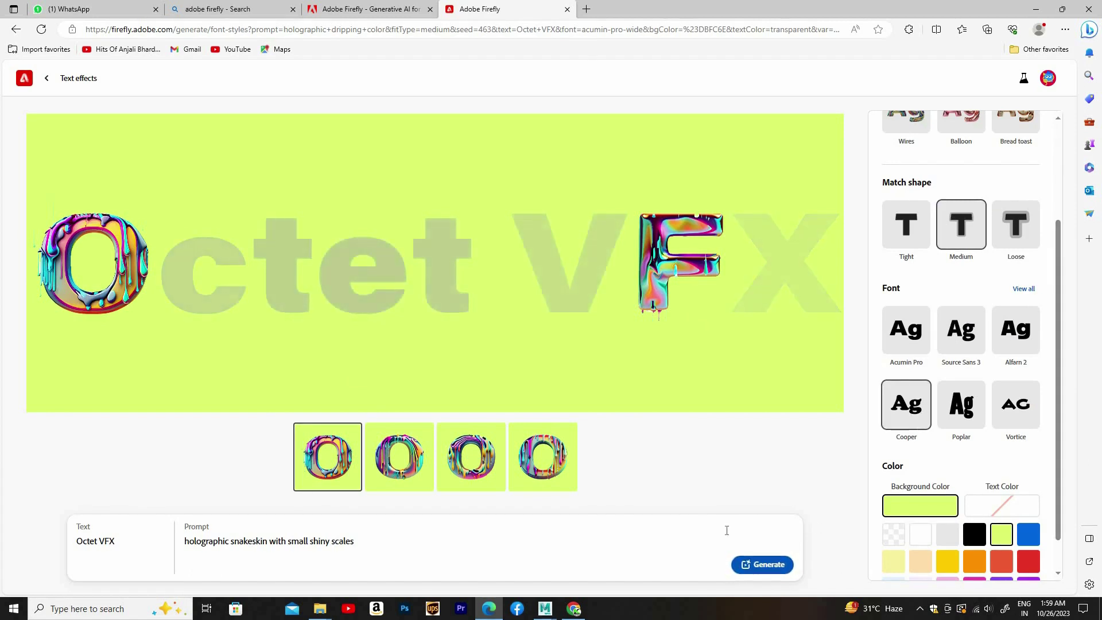
left_click(960, 422)
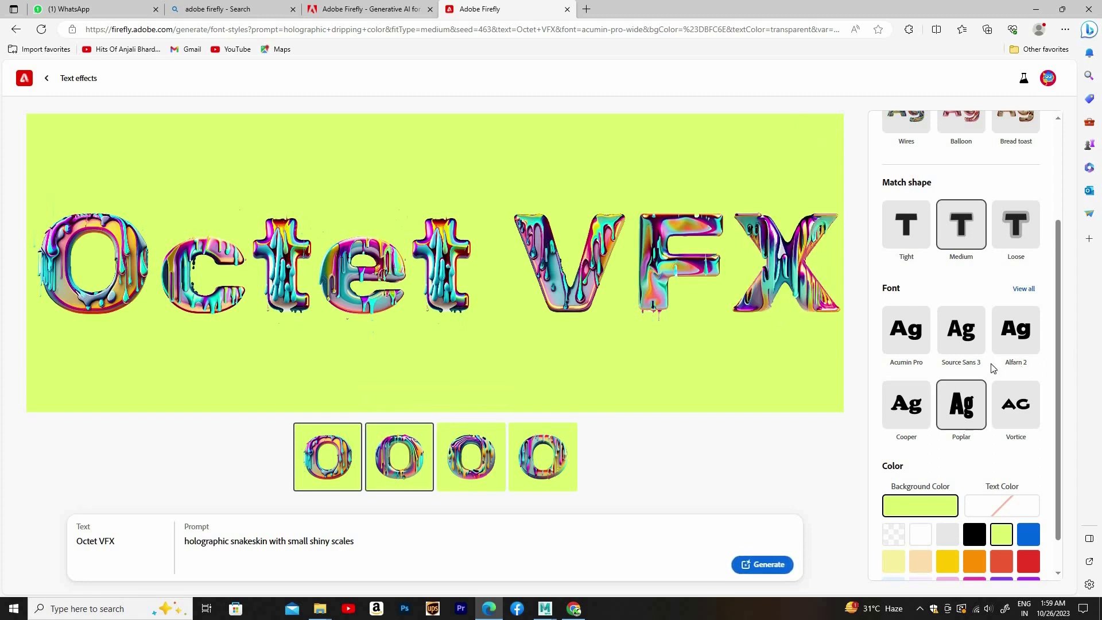
scroll(982, 270, "down", 1)
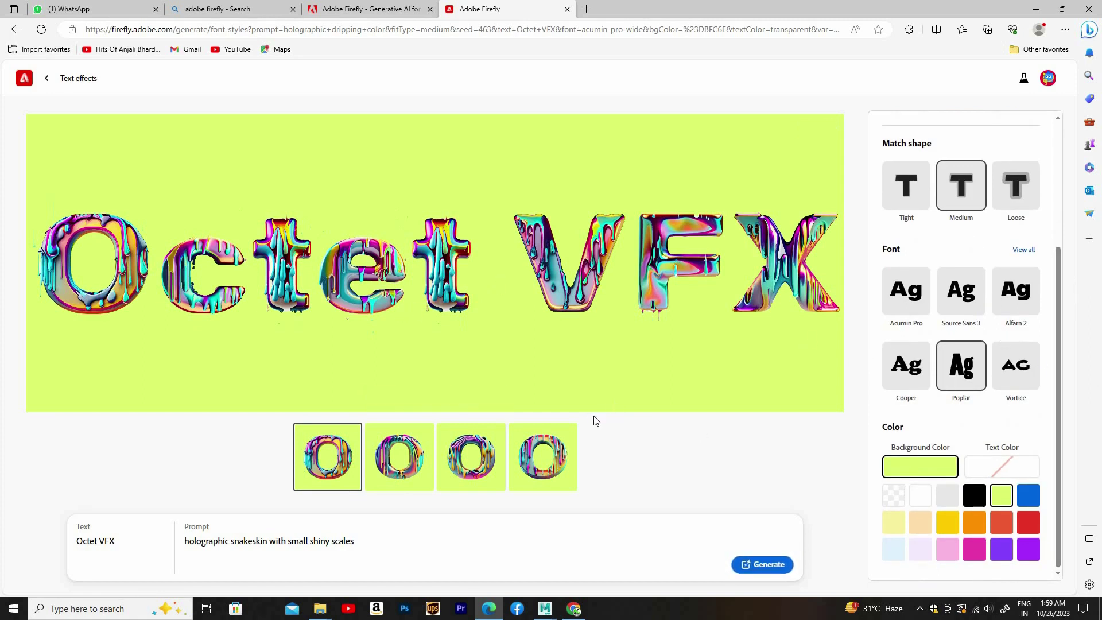
mouse_move(435, 262)
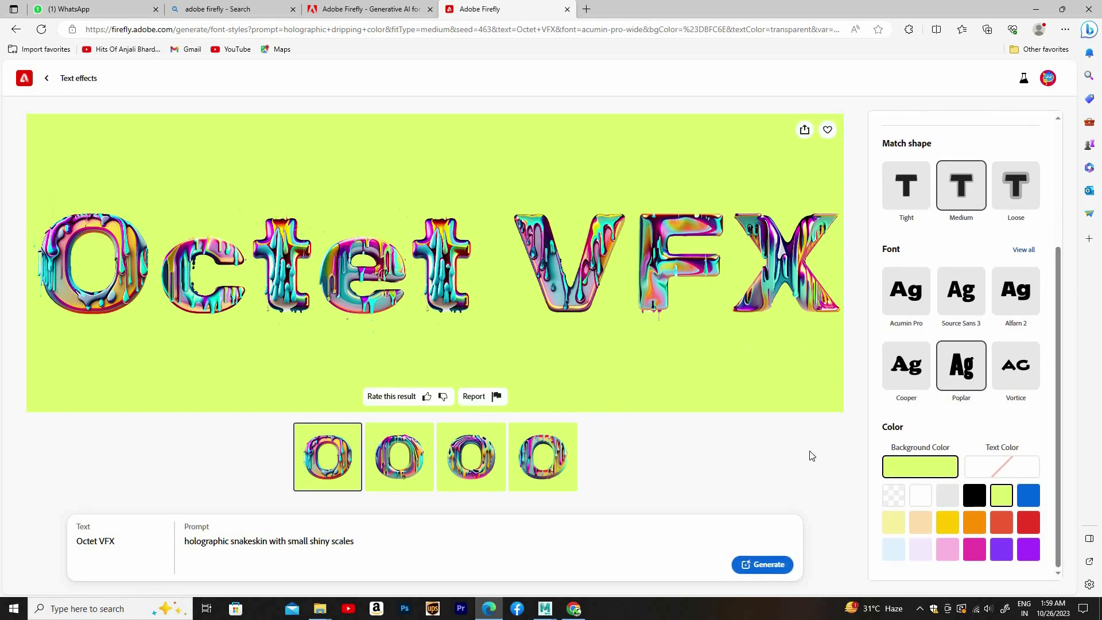
- Set a white background colour for the holographic snakeskin 'Octet VFX' text
left_click(968, 476)
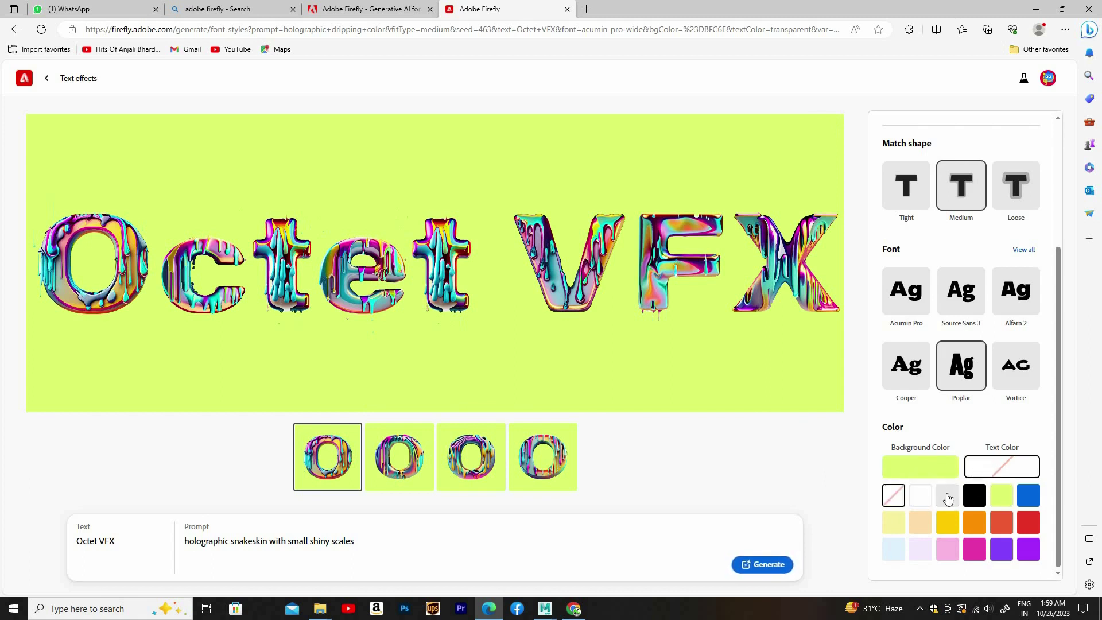
left_click(943, 473)
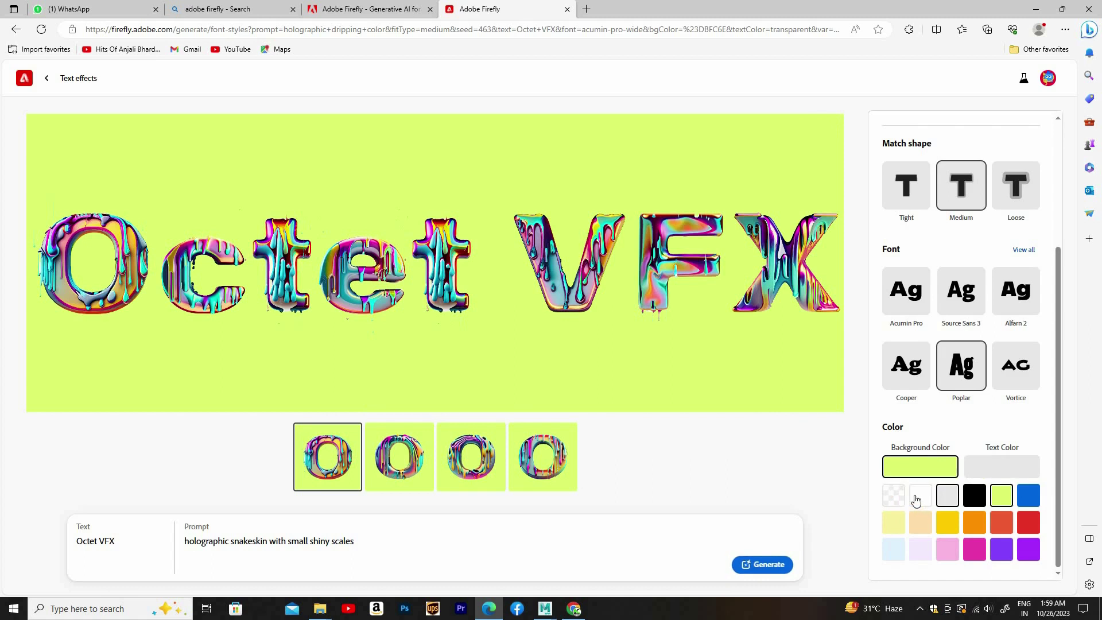
left_click(915, 498)
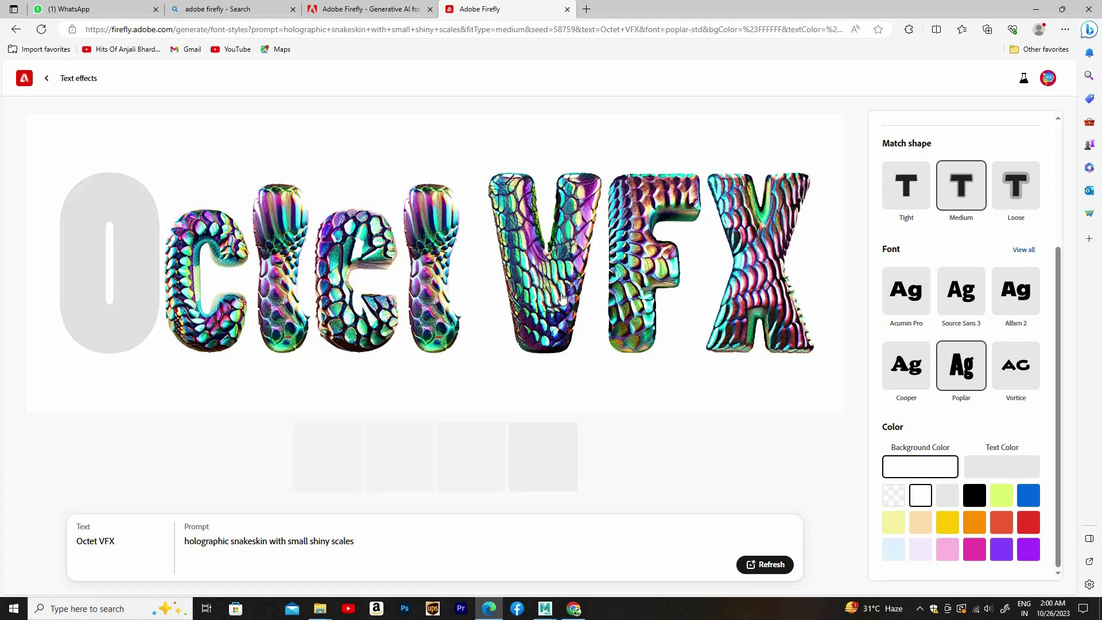
scroll(964, 186, "up", 1)
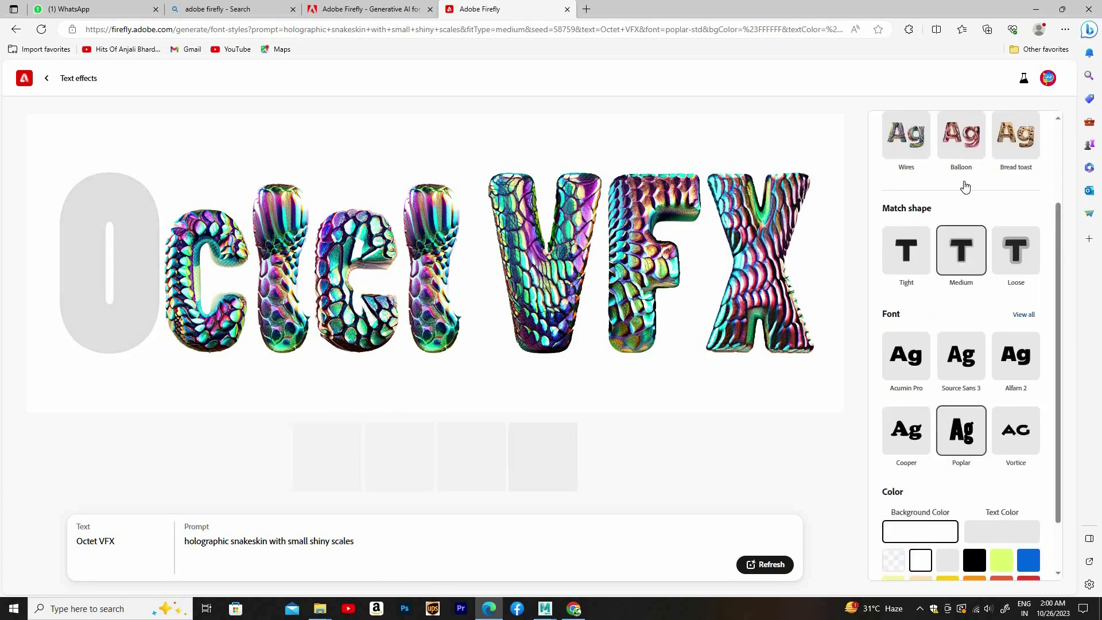
scroll(964, 186, "up", 2)
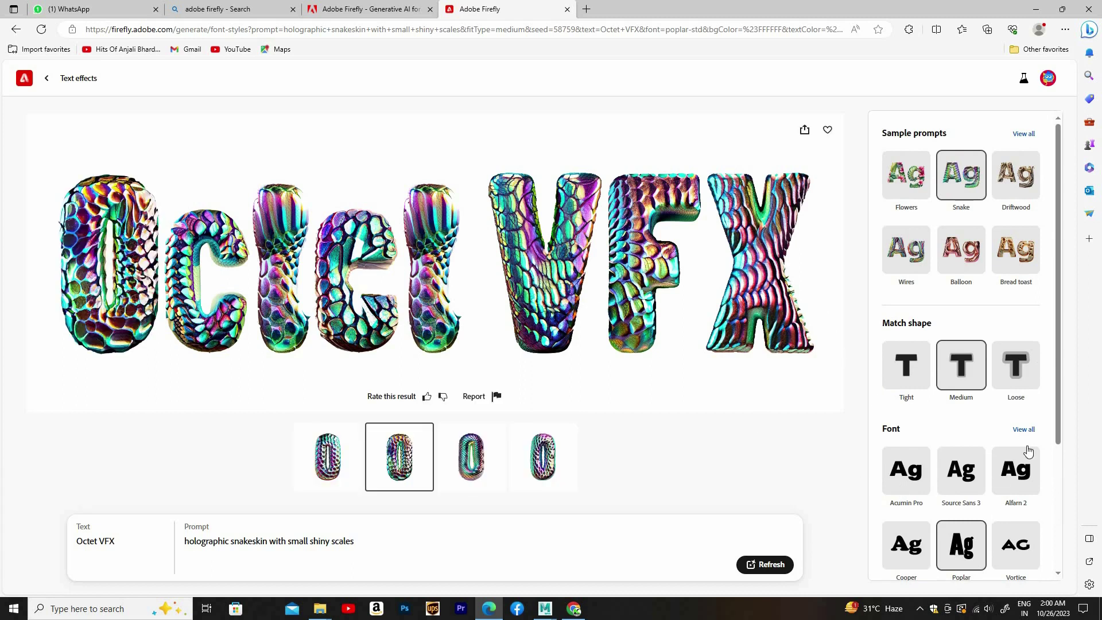
scroll(610, 261, "down", 3)
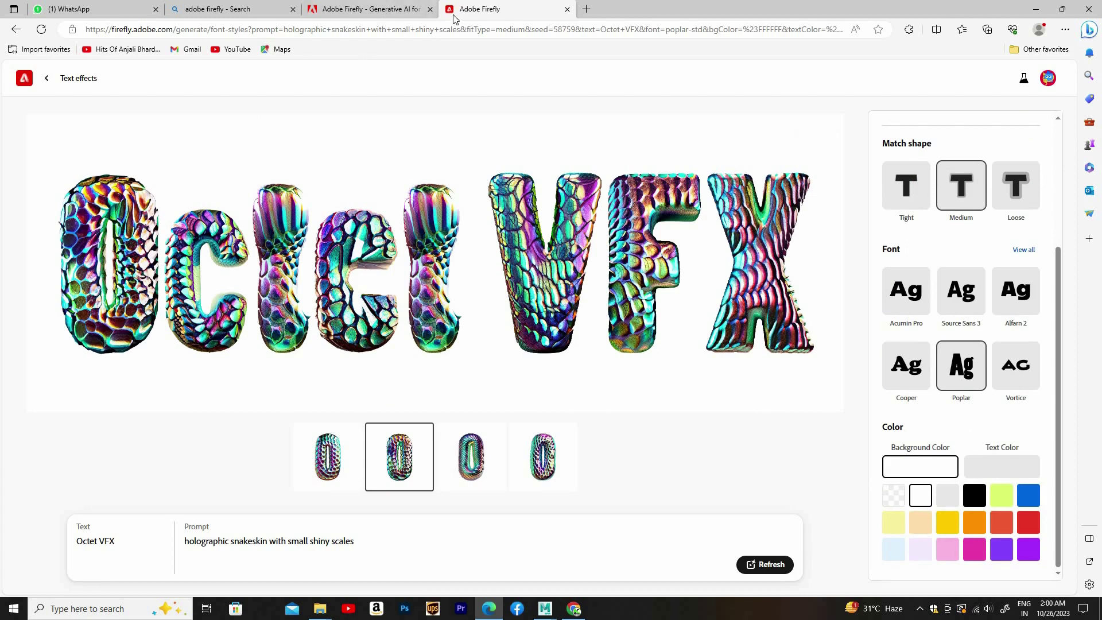
- Go back twice to the Text effects gallery and scroll through the sample styles
left_click(16, 29)
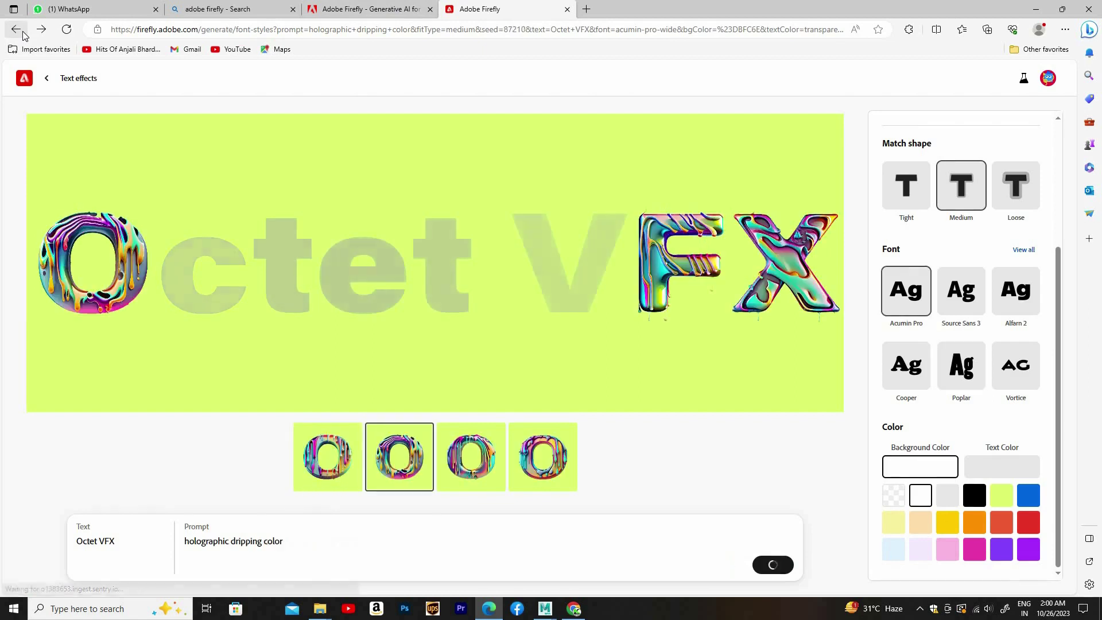
left_click(16, 29)
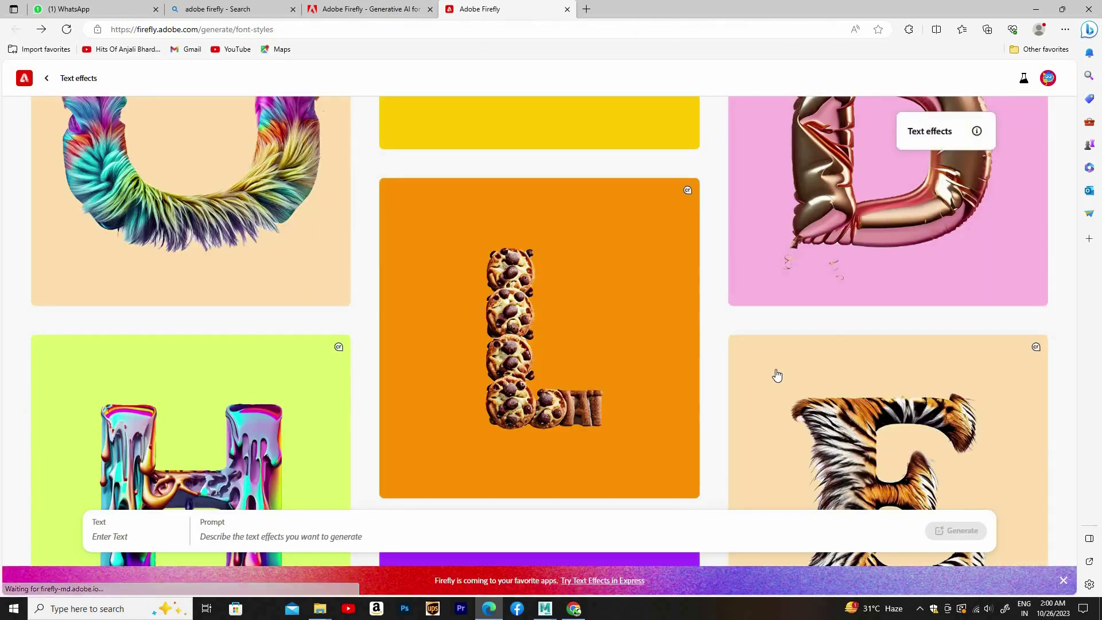
scroll(533, 287, "down", 5)
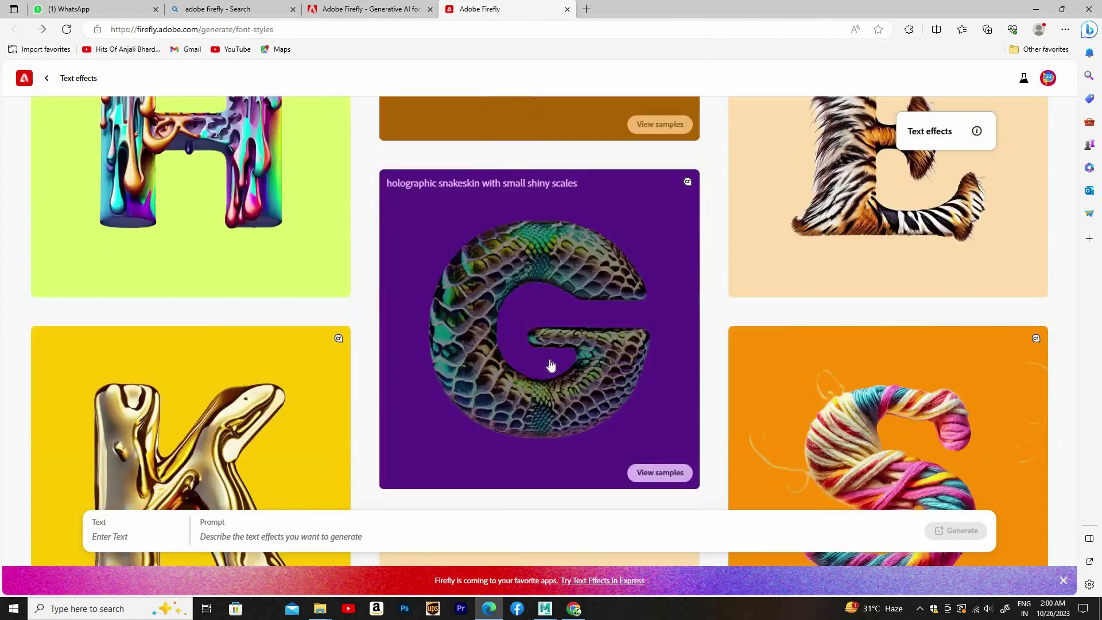
scroll(550, 366, "down", 2)
scroll(470, 368, "down", 5)
scroll(433, 278, "down", 4)
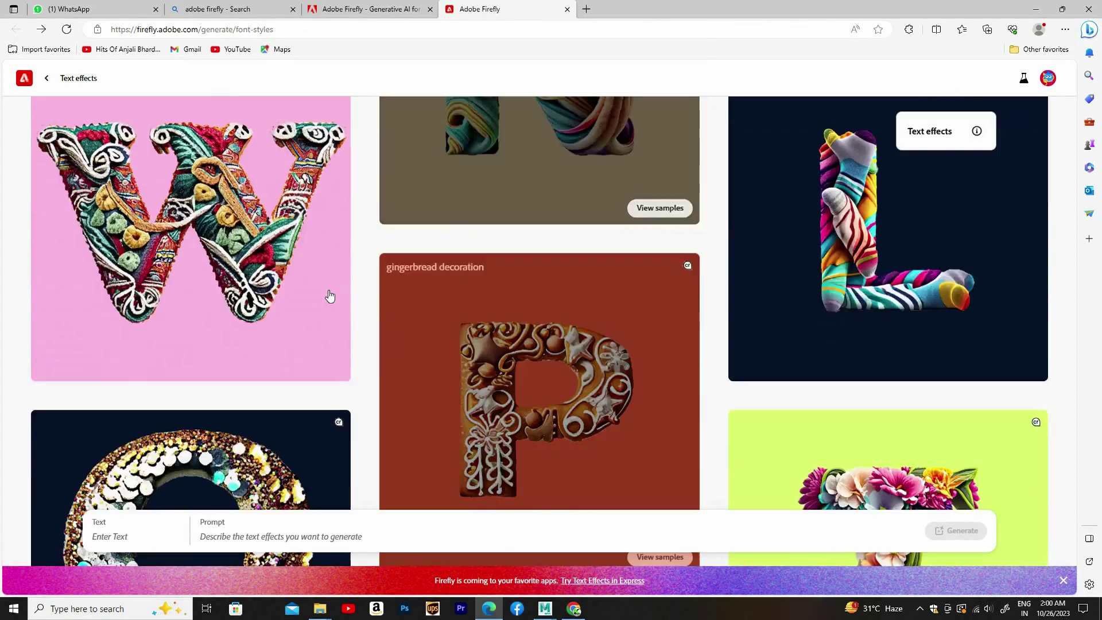
scroll(330, 296, "down", 5)
scroll(541, 246, "up", 3)
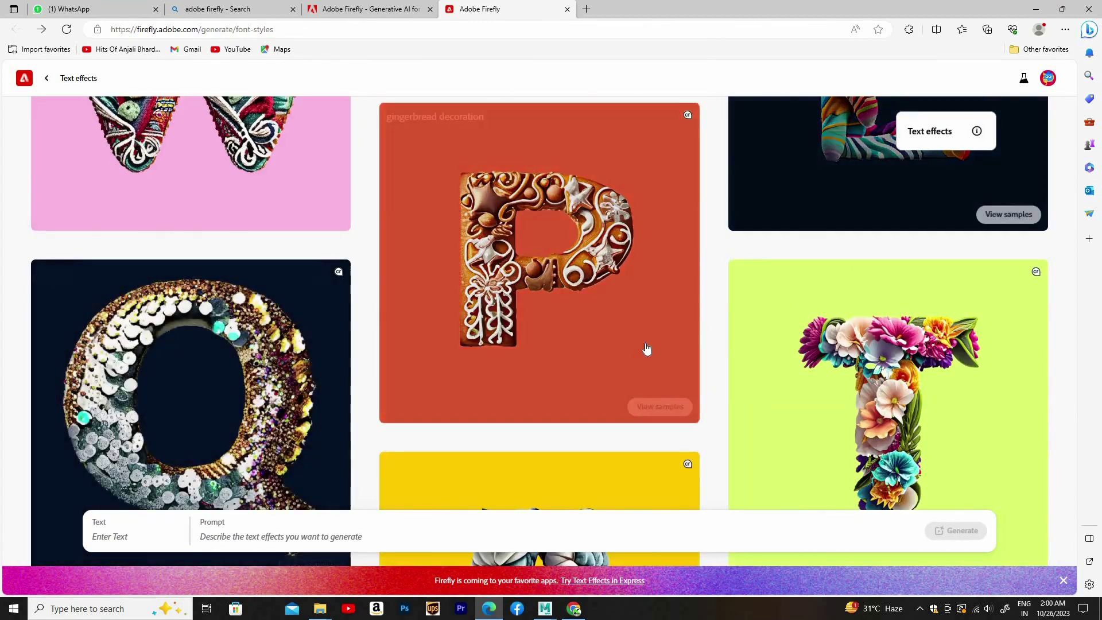
scroll(631, 287, "down", 4)
scroll(592, 175, "down", 2)
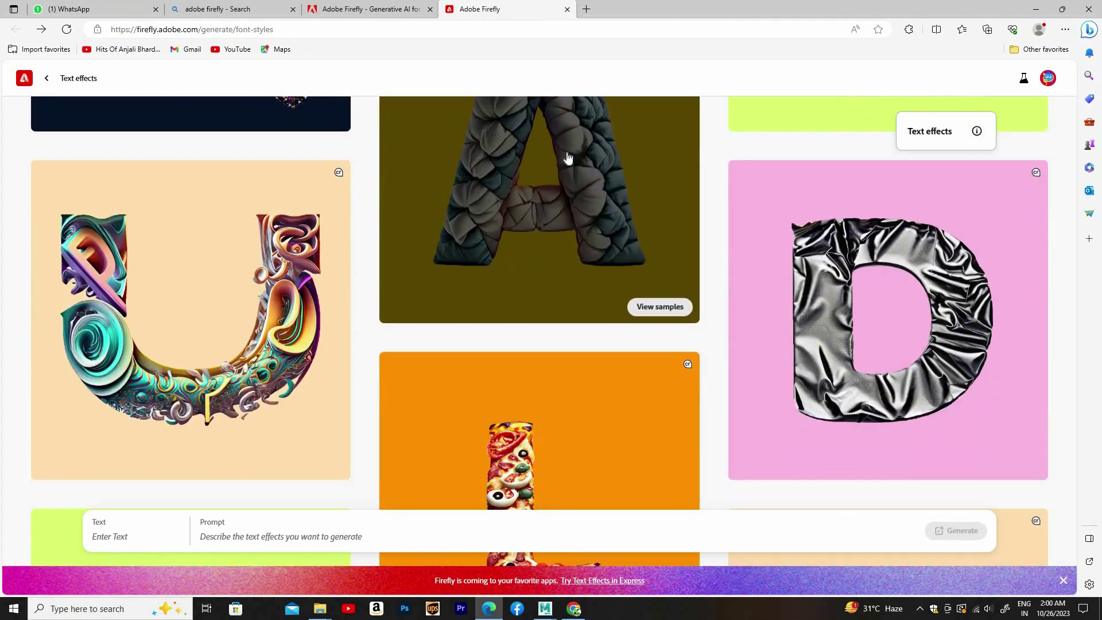
scroll(550, 183, "down", 2)
scroll(538, 212, "up", 3)
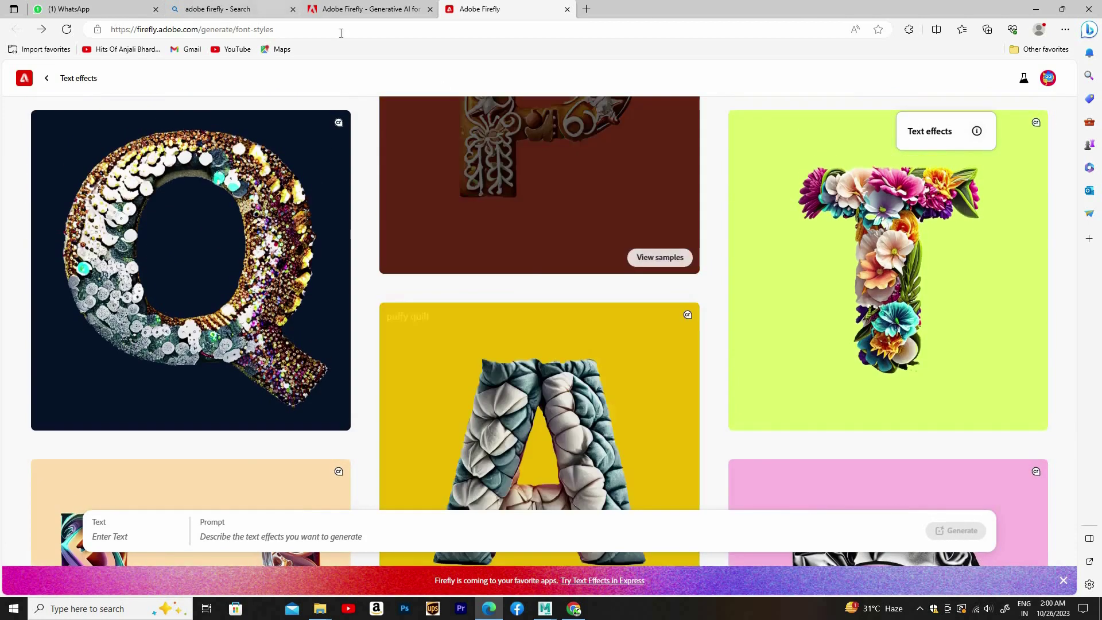
- From the Firefly overview tab, open Text to Image in a new tab, then return to the overview
left_click(333, 7)
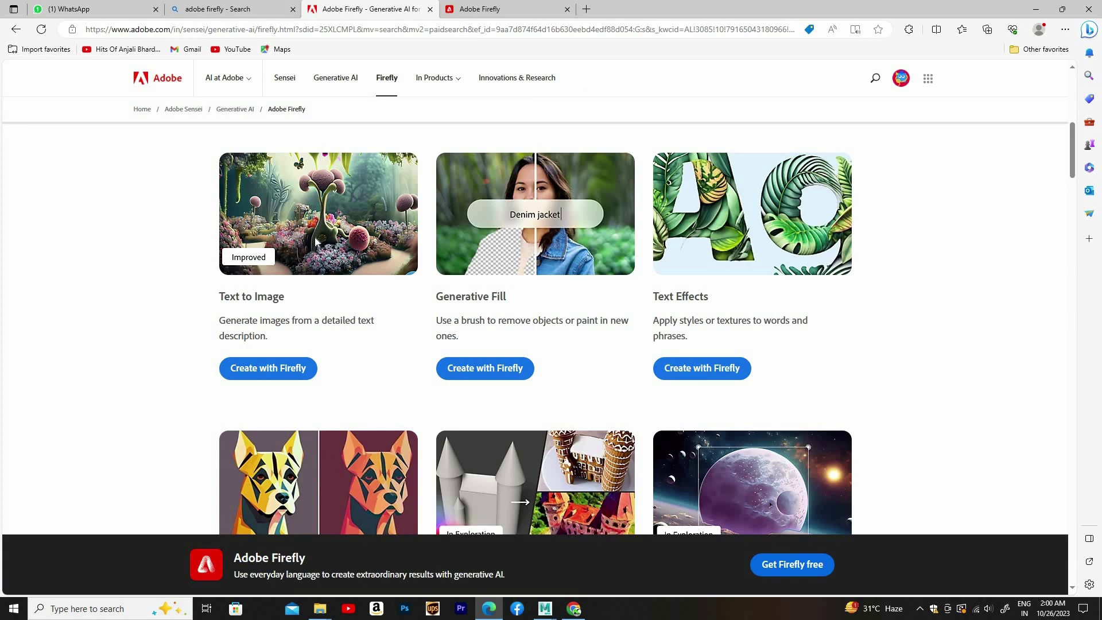
right_click(268, 372)
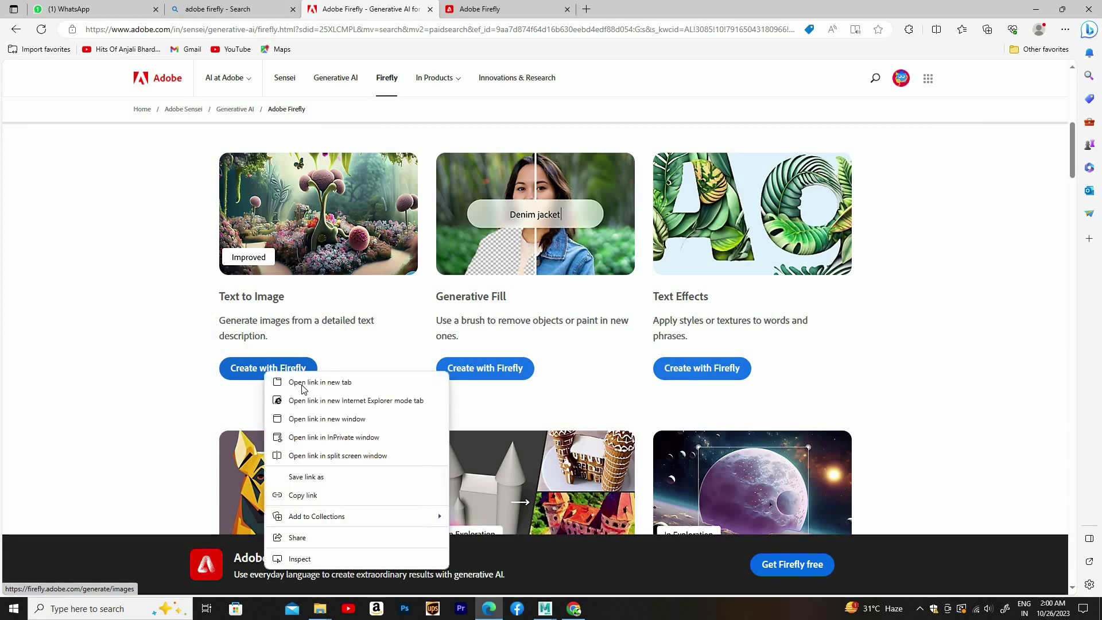
left_click(310, 381)
key("ctrl+Tab")
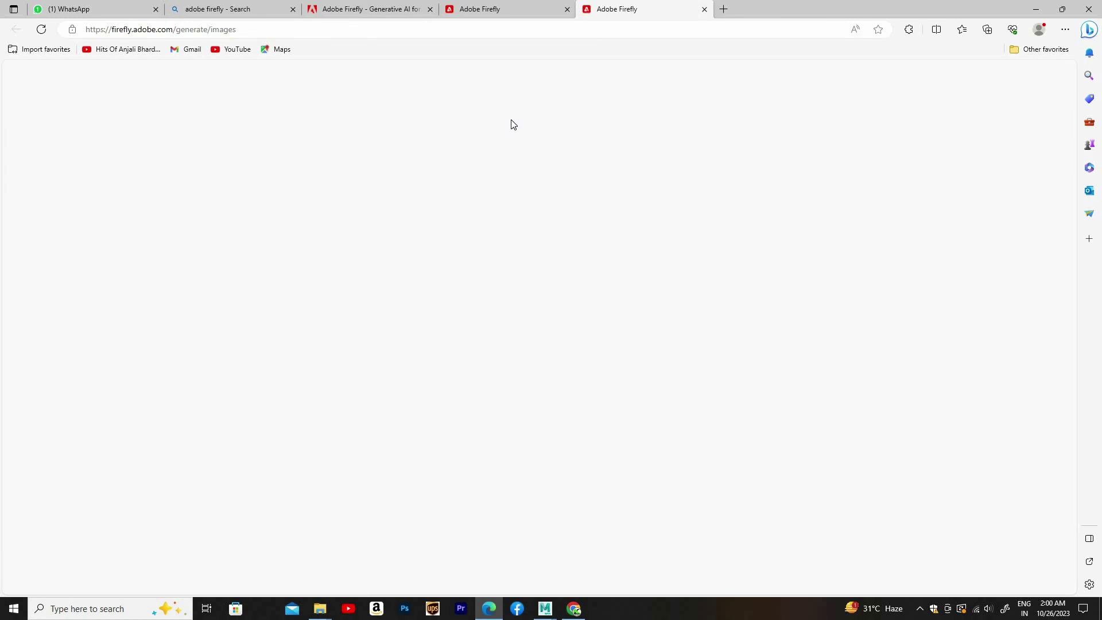
key("ctrl+shift+Tab")
key("ctrl+shift+Tab")
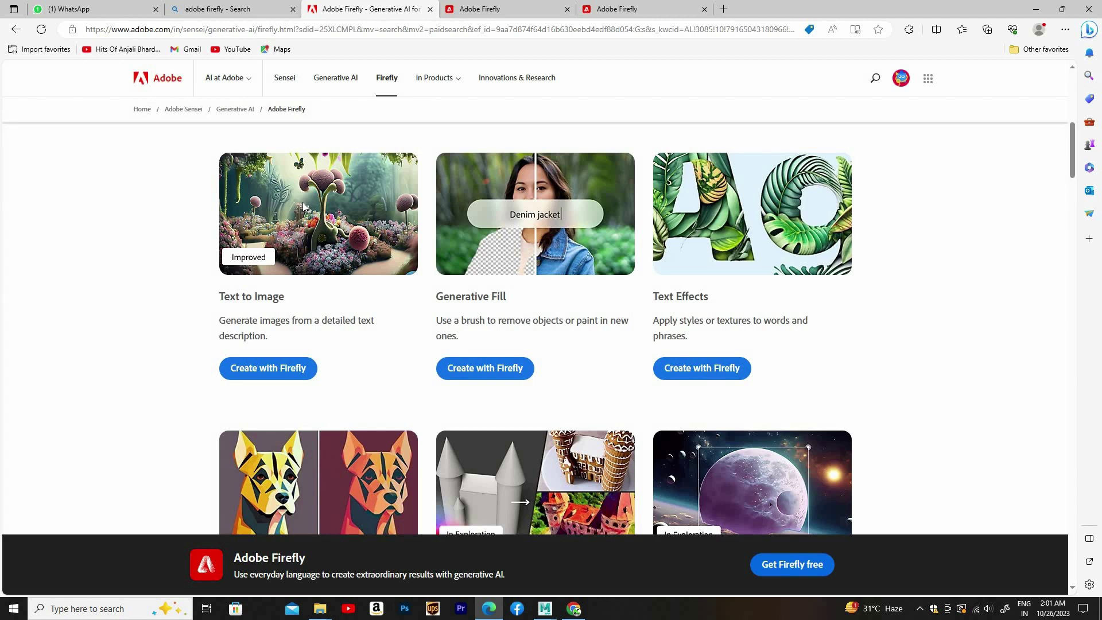
- Open the Text to Image generator and scroll its gallery to the water-drop example
left_click(235, 376)
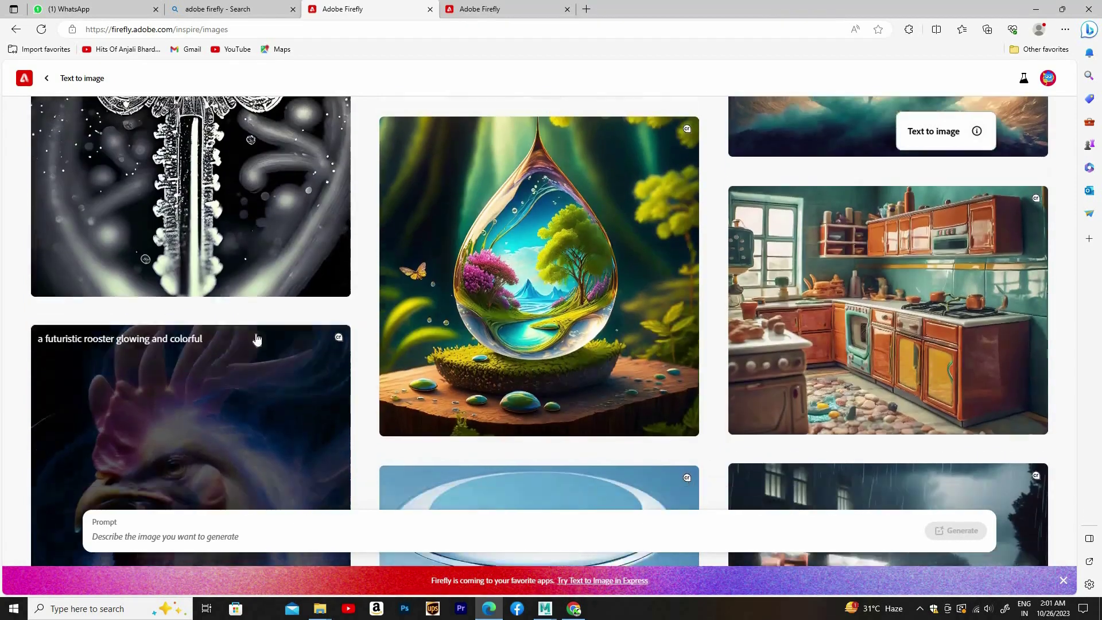
scroll(248, 401, "down", 1)
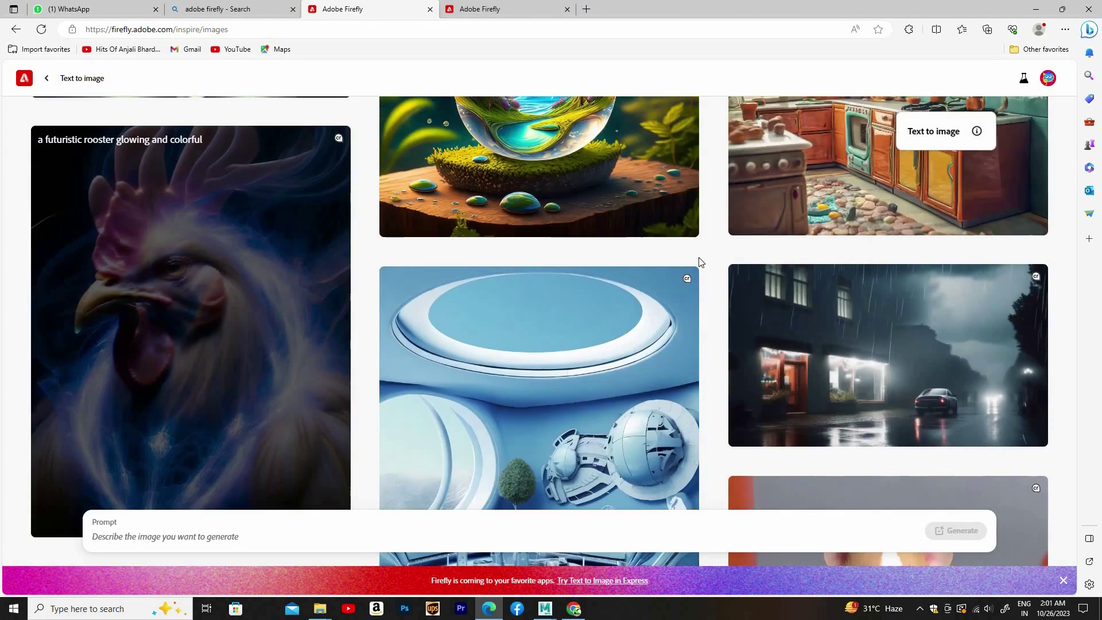
scroll(631, 338, "up", 3)
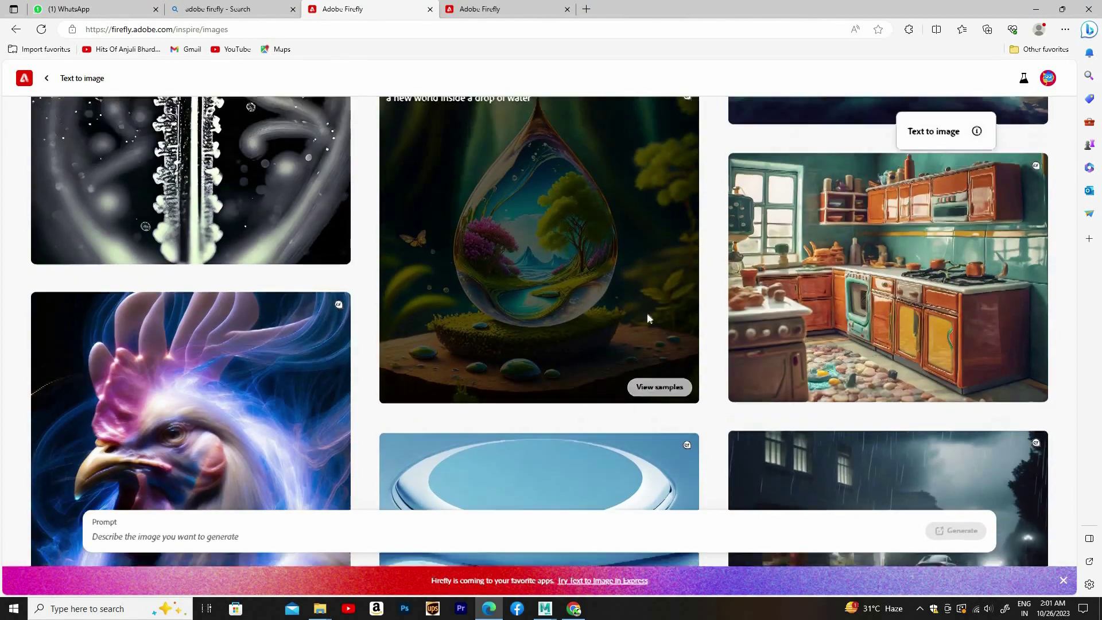
- Generate four images from the 'a new world inside a drop of water' example and enlarge the first
left_click(646, 317)
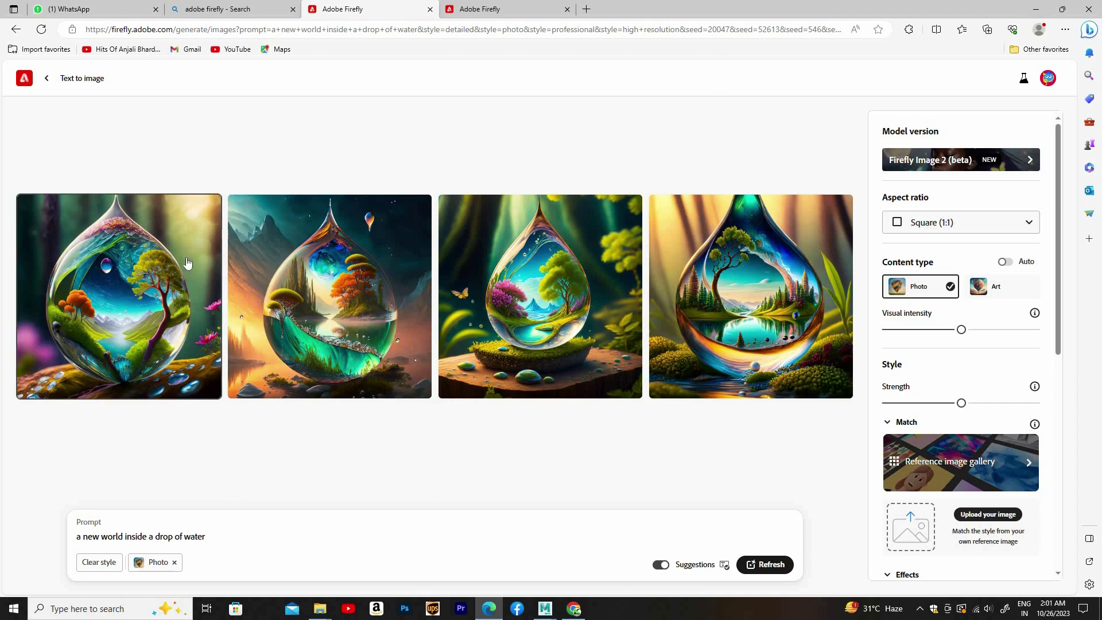
mouse_move(119, 296)
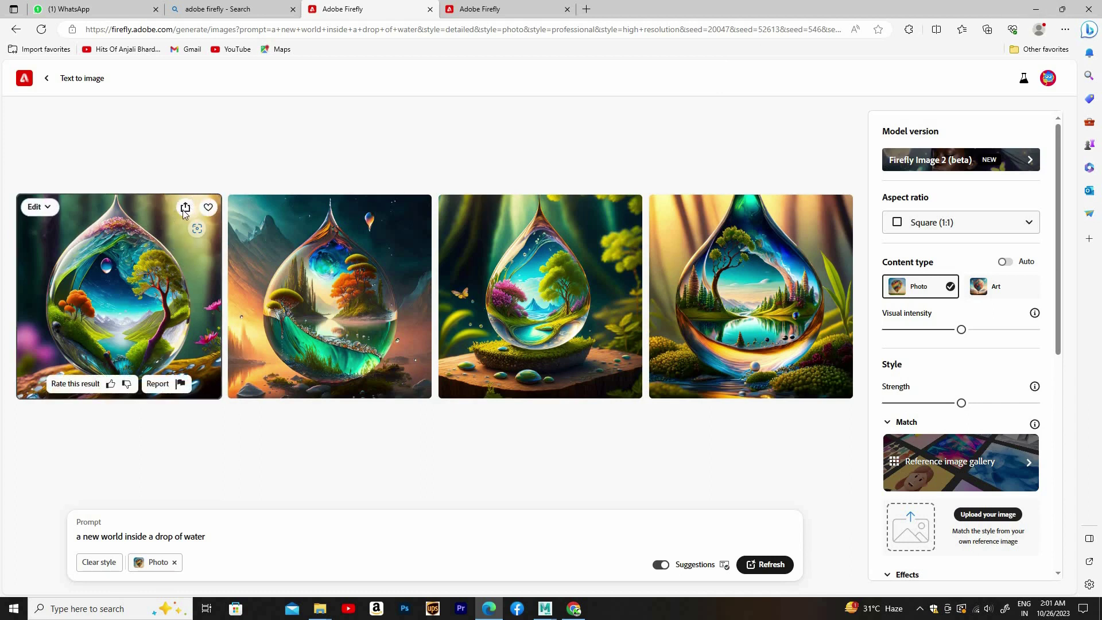
left_click(118, 298)
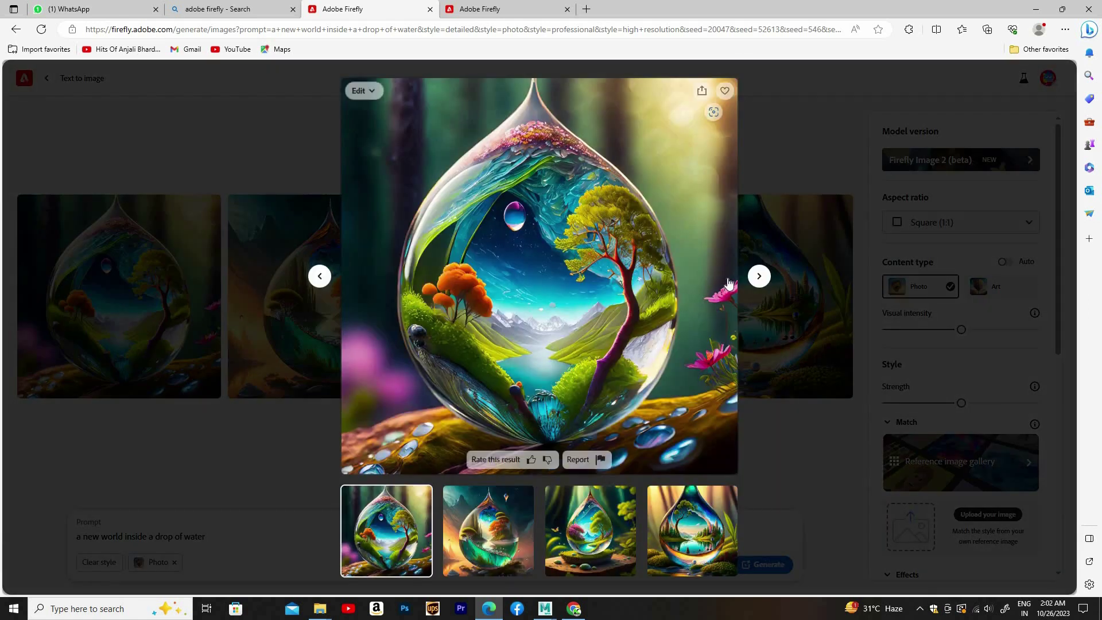
mouse_move(539, 275)
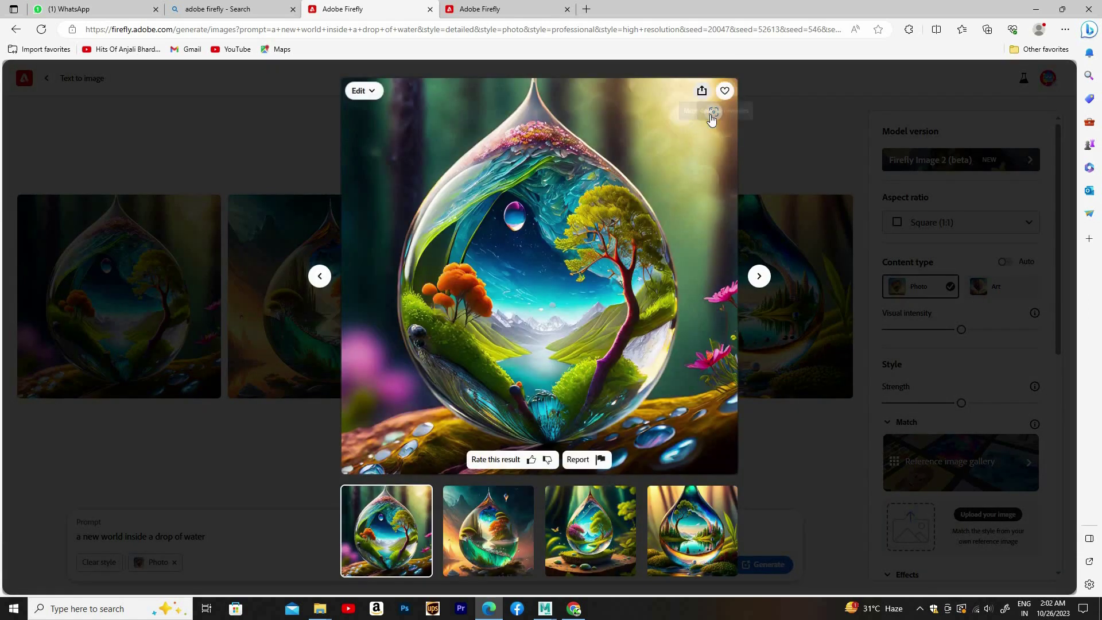
- Download the enlarged first water-drop image, accepting the AI transparency notice
left_click(702, 92)
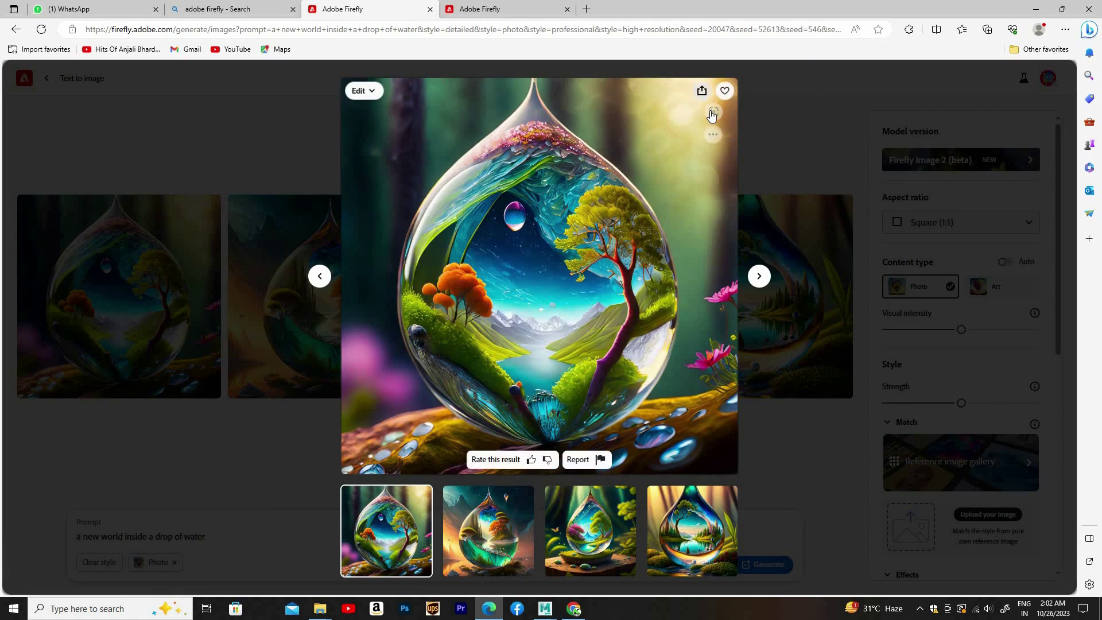
left_click(703, 91)
left_click(711, 115)
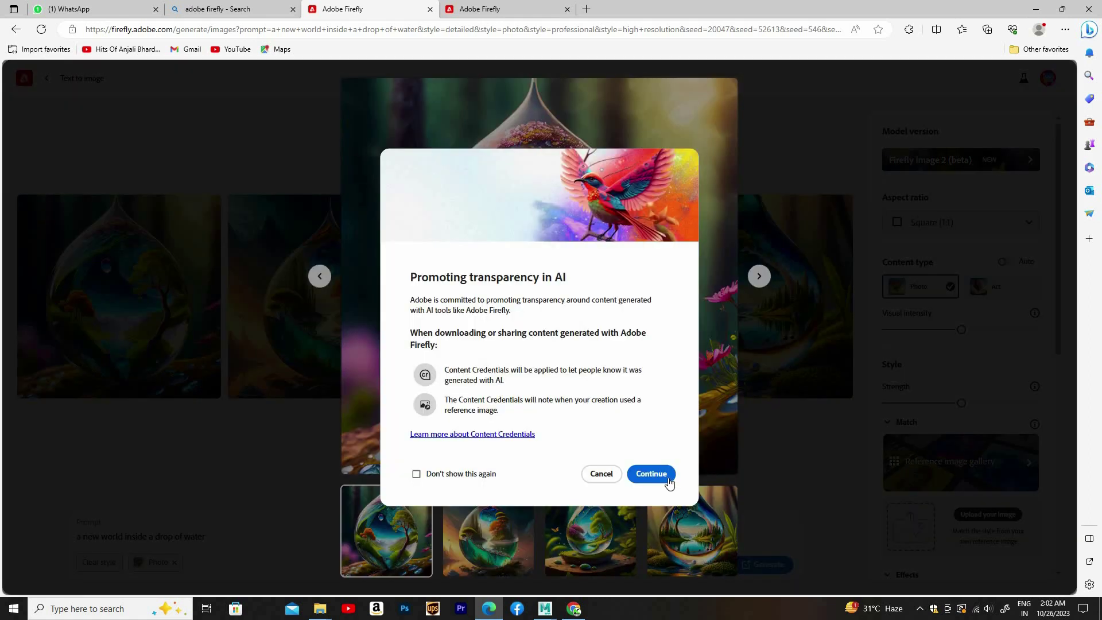
left_click(668, 478)
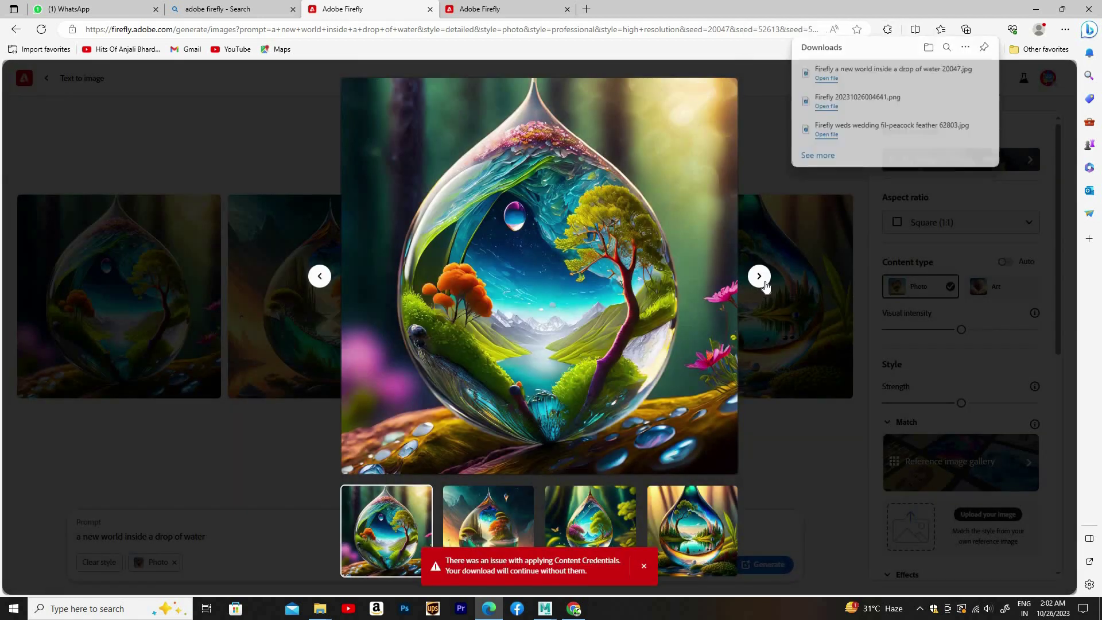
- Cycle through all four generated results back to the first one
left_click(764, 284)
left_click(764, 284)
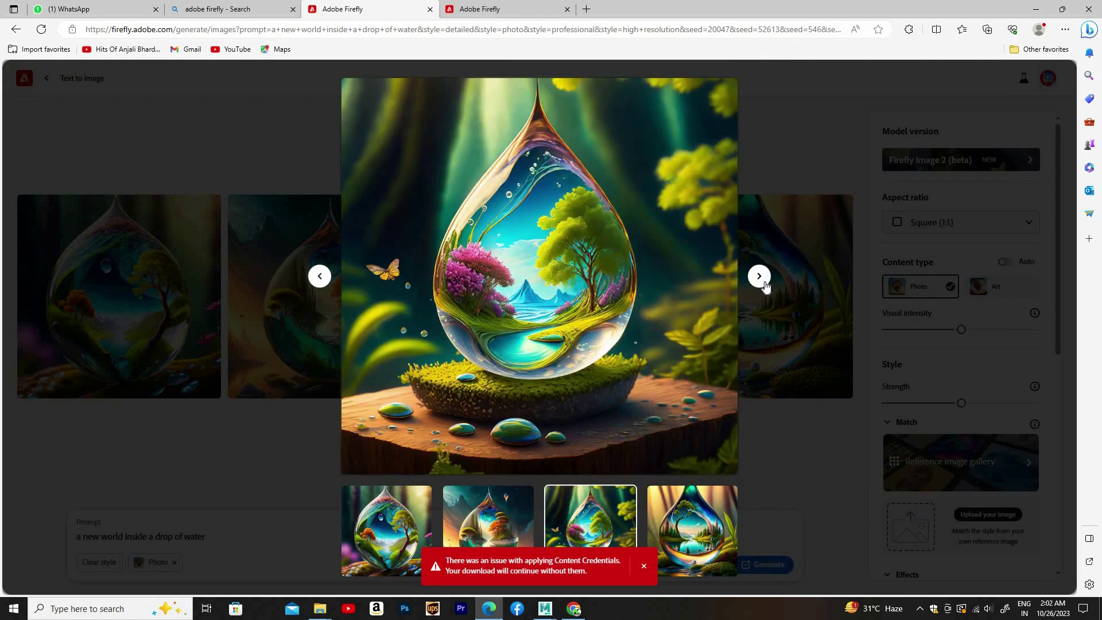
left_click(764, 284)
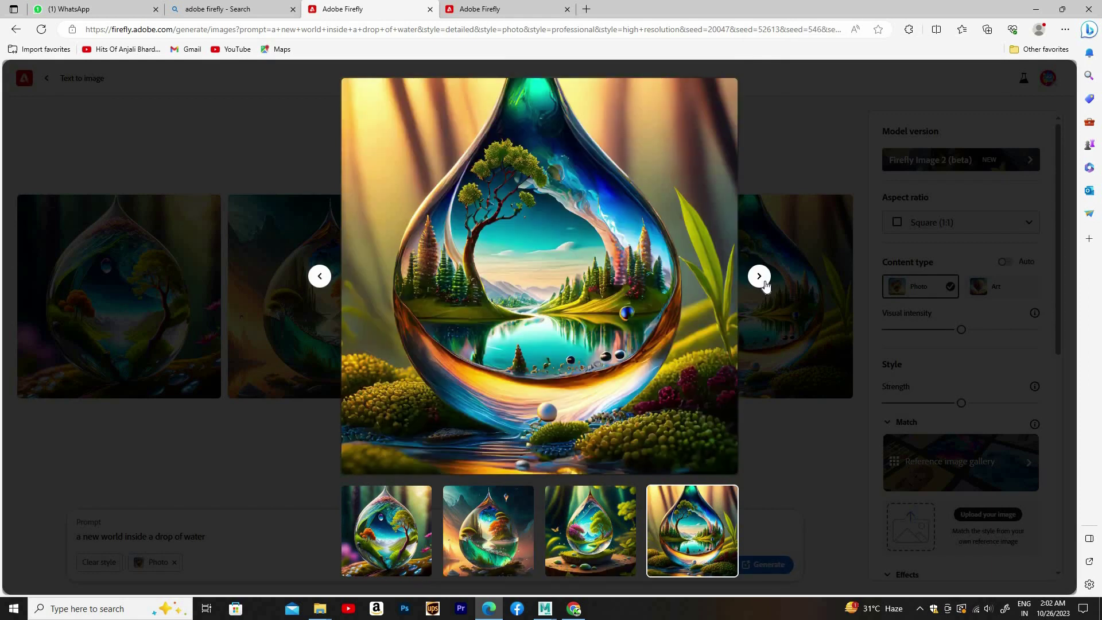
left_click(764, 284)
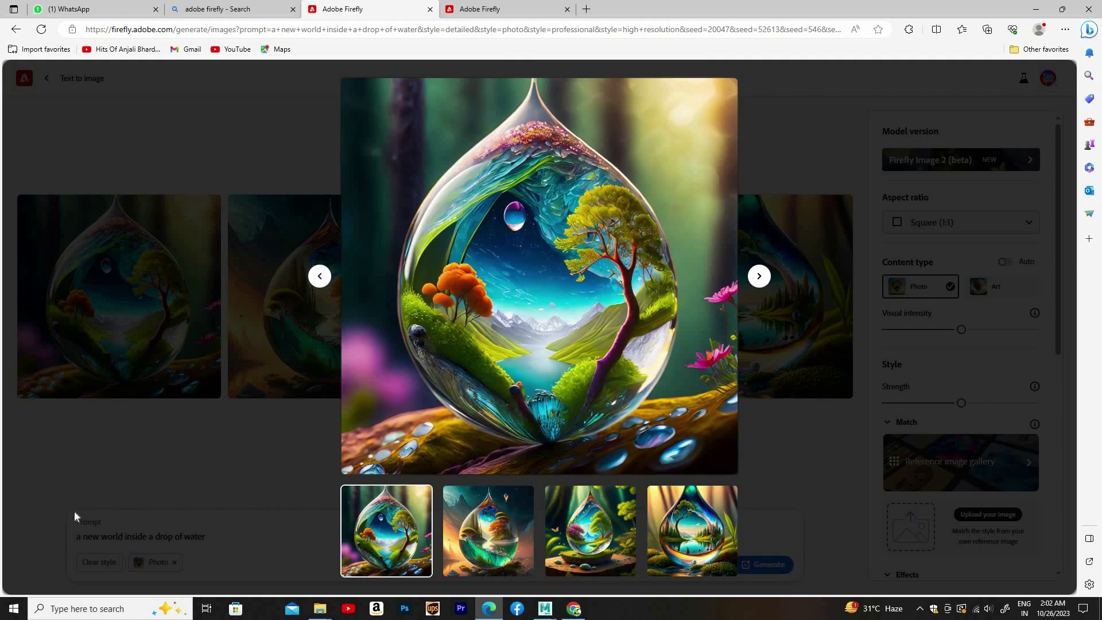
- Change 'world' to 'Contry' in the prompt and regenerate the water-drop images
left_click(208, 493)
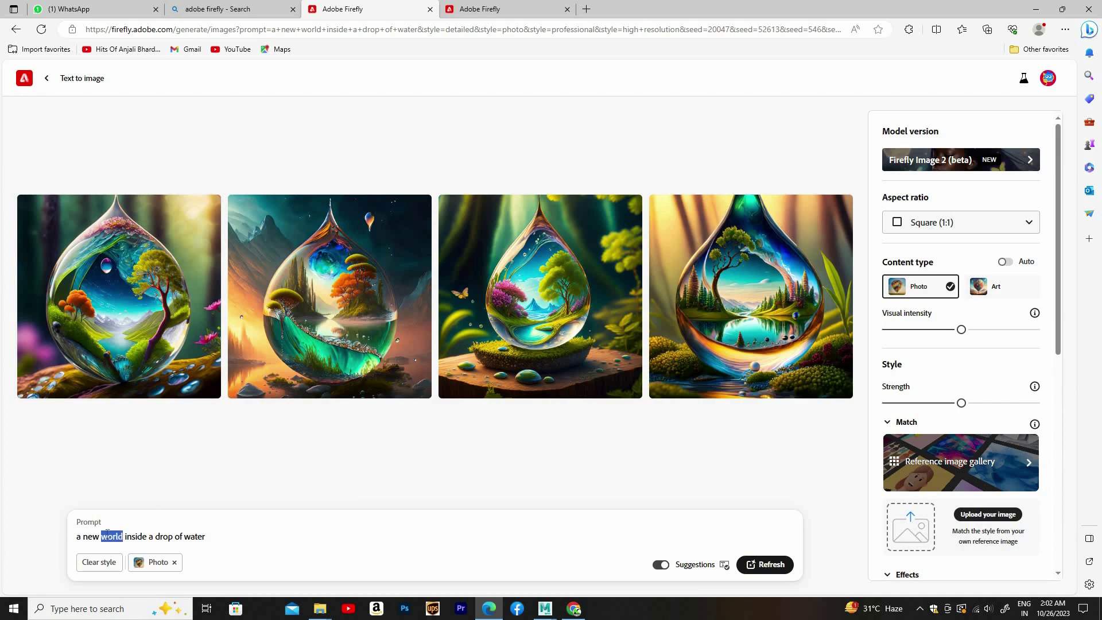
type("C")
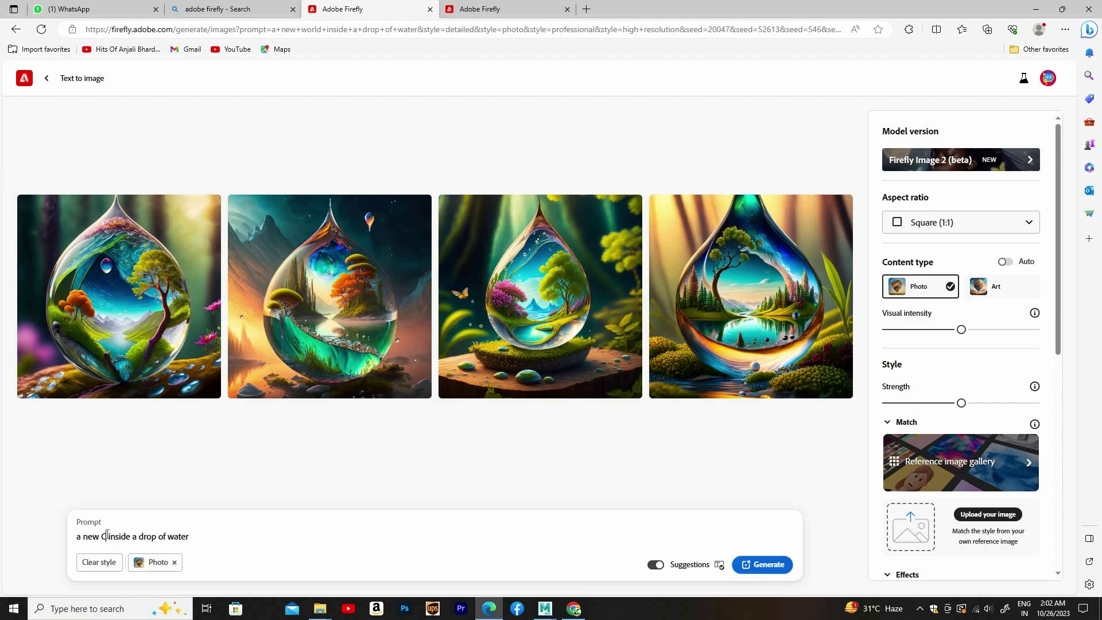
type("ont")
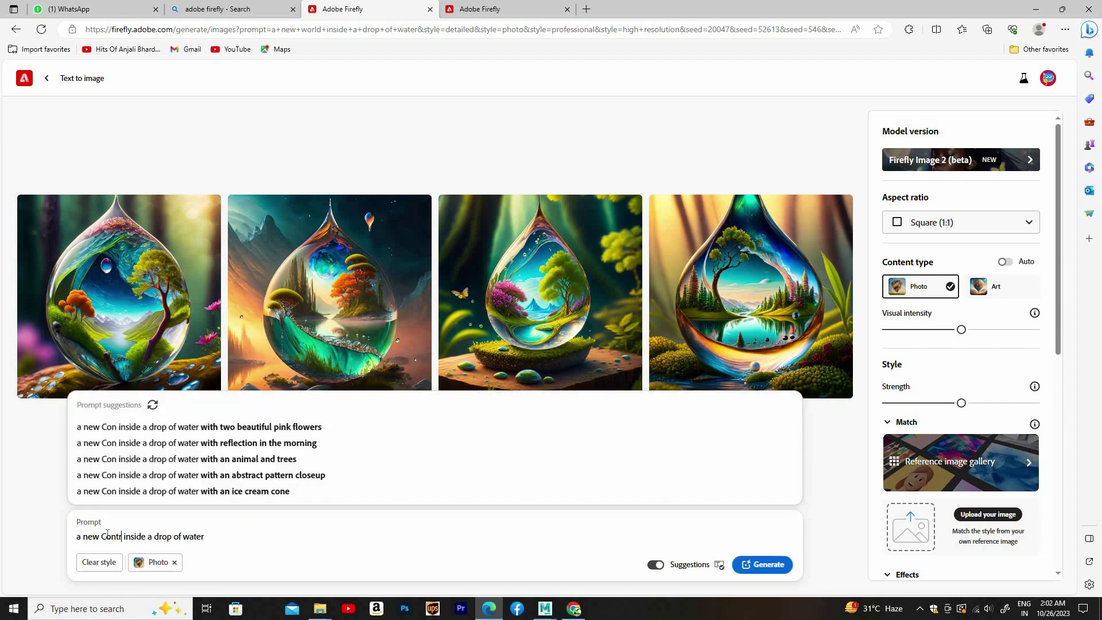
type("ry")
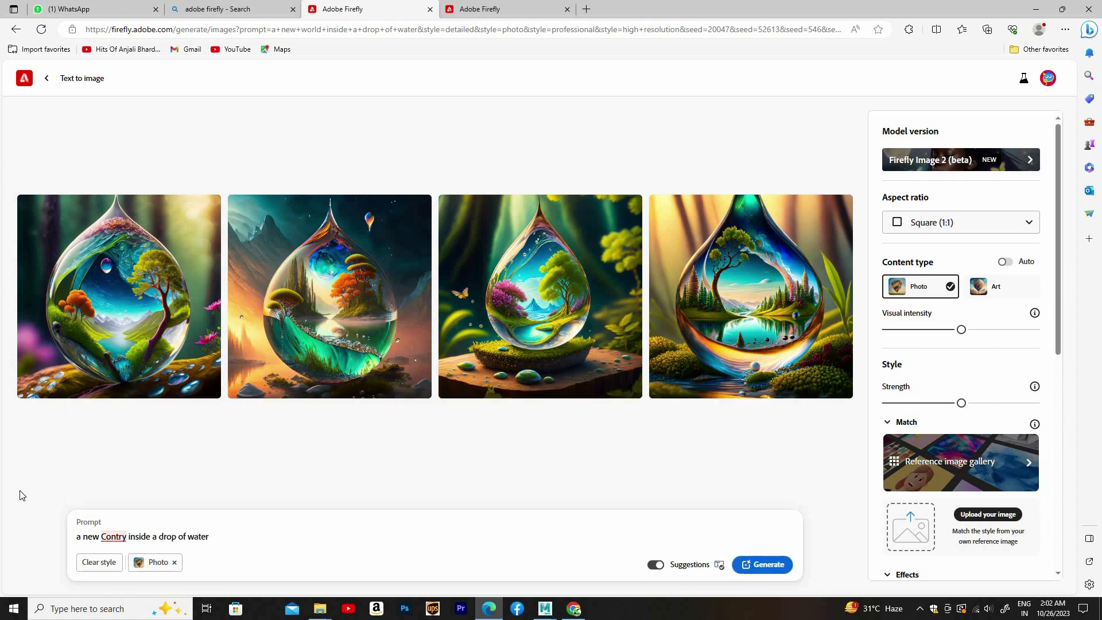
left_click(754, 565)
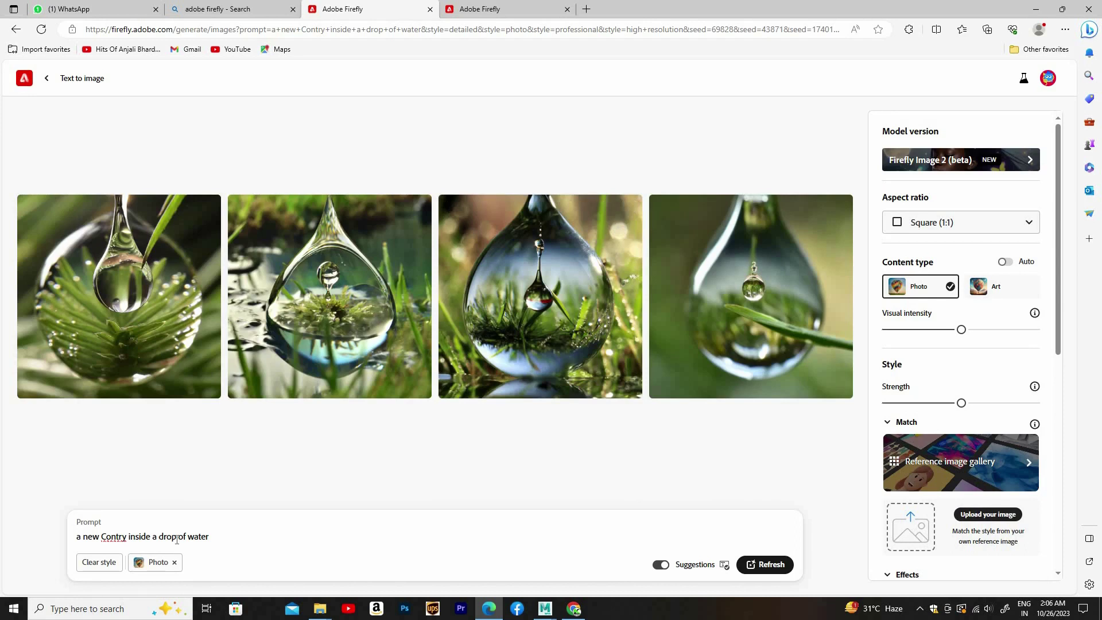
- Reword the prompt to 'a new Contry inside a Dropd Rive of water' and generate river-canal images
left_click_drag(176, 537, 163, 539)
left_click_drag(170, 537, 156, 536)
left_click(183, 537)
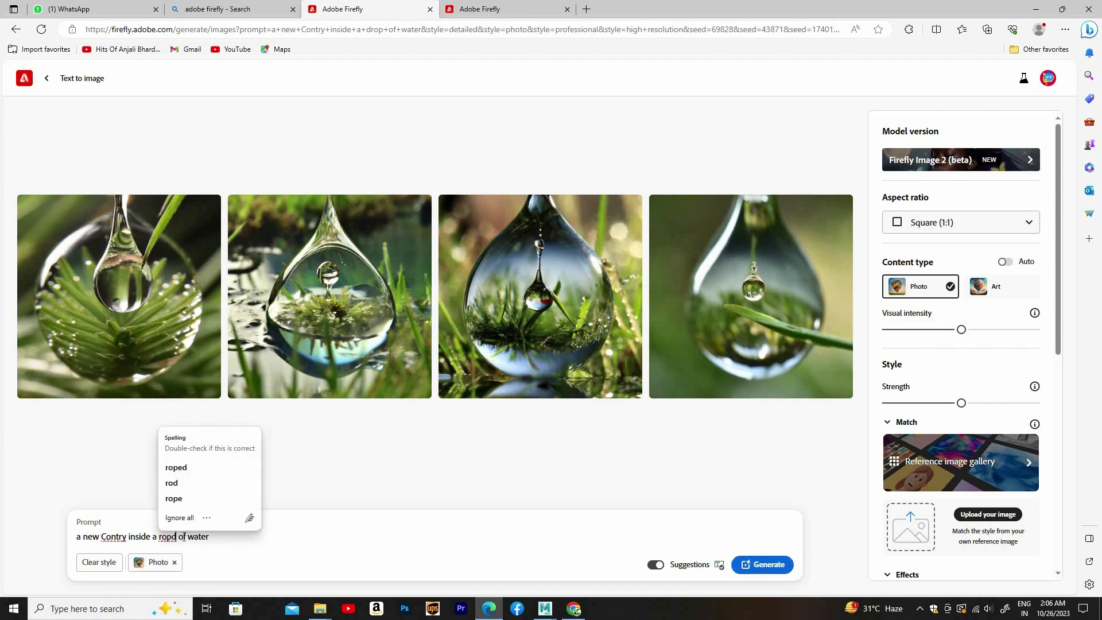
type("River")
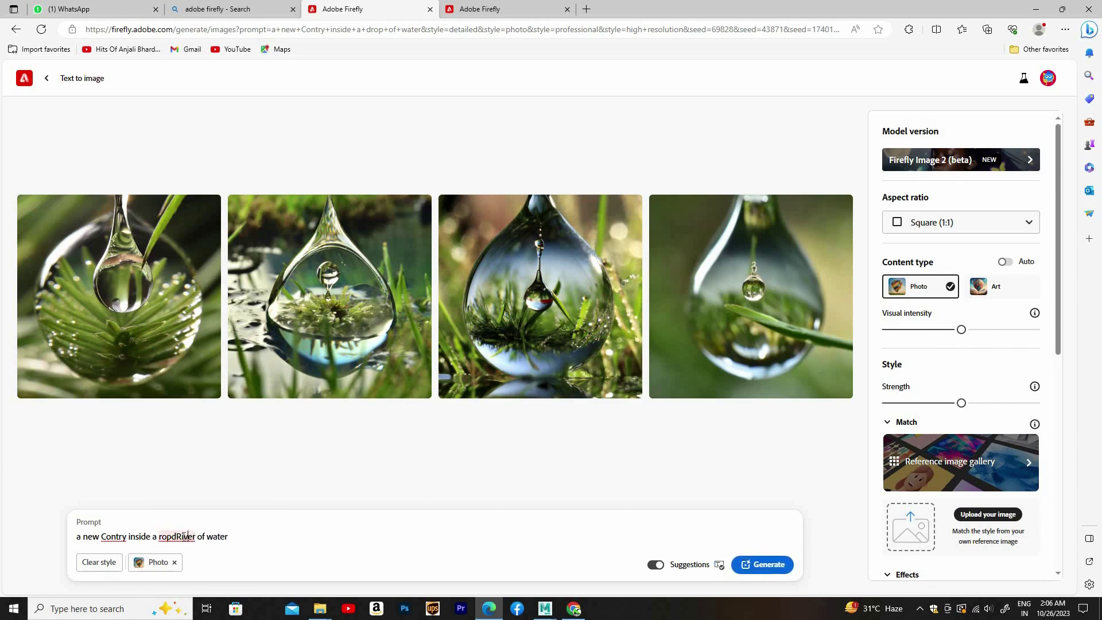
key("BackSpace")
key("BackSpace")
key("BackSpace")
key("BackSpace")
type("ropd")
key("Right")
key("Right")
key("Right")
key("BackSpace")
left_click(748, 569)
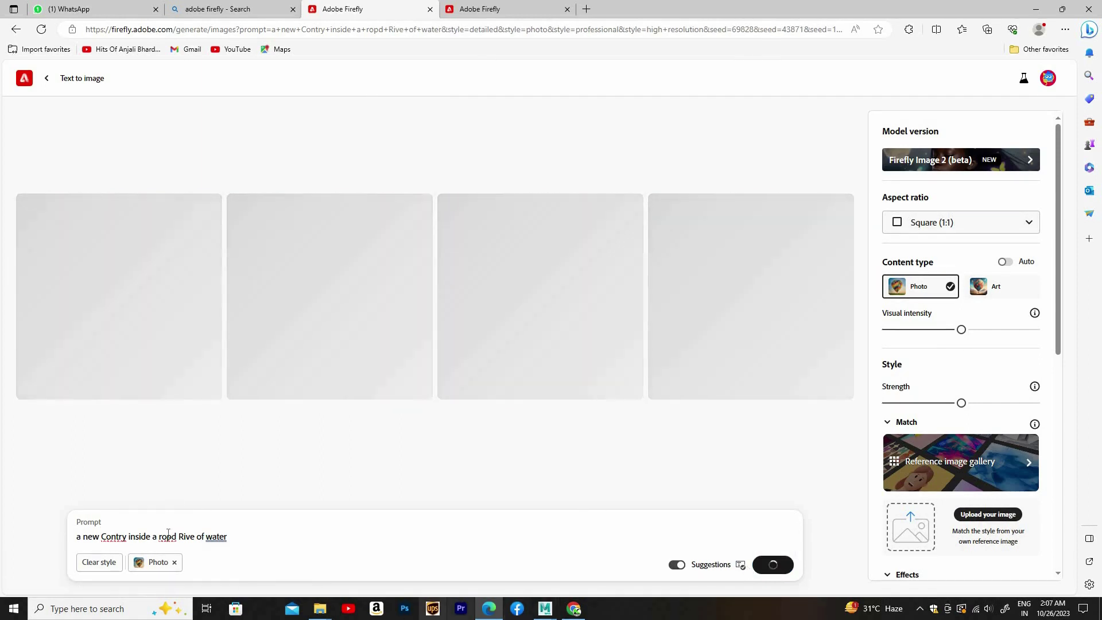
- Begin replacing 'ropd' in the prompt with a capital 'D'
left_click_drag(176, 538, 158, 538)
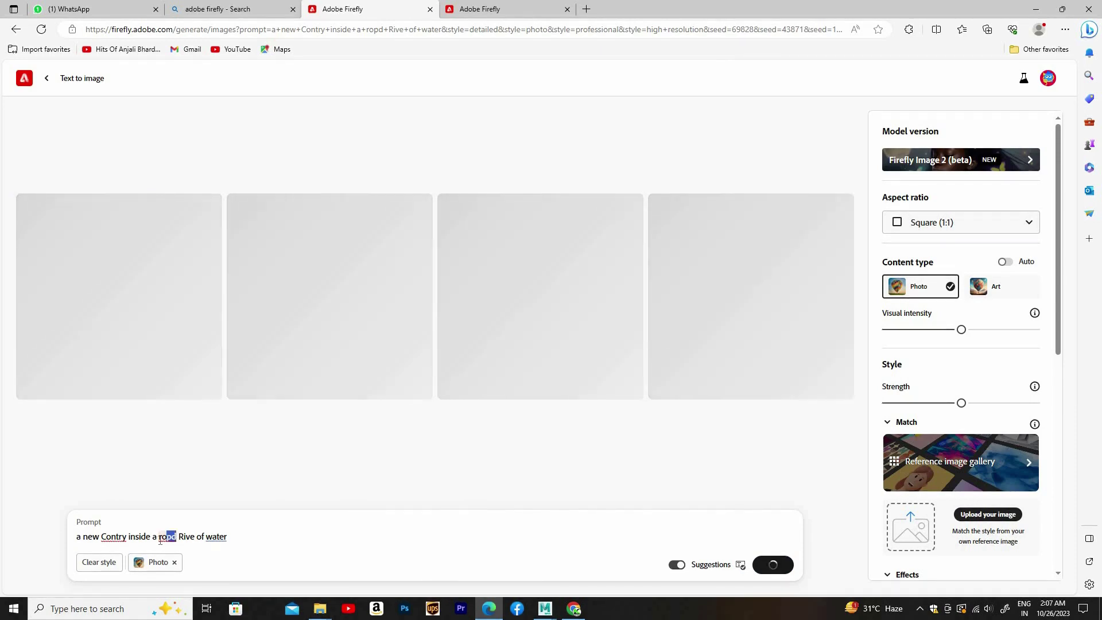
left_click(158, 538)
type("D")
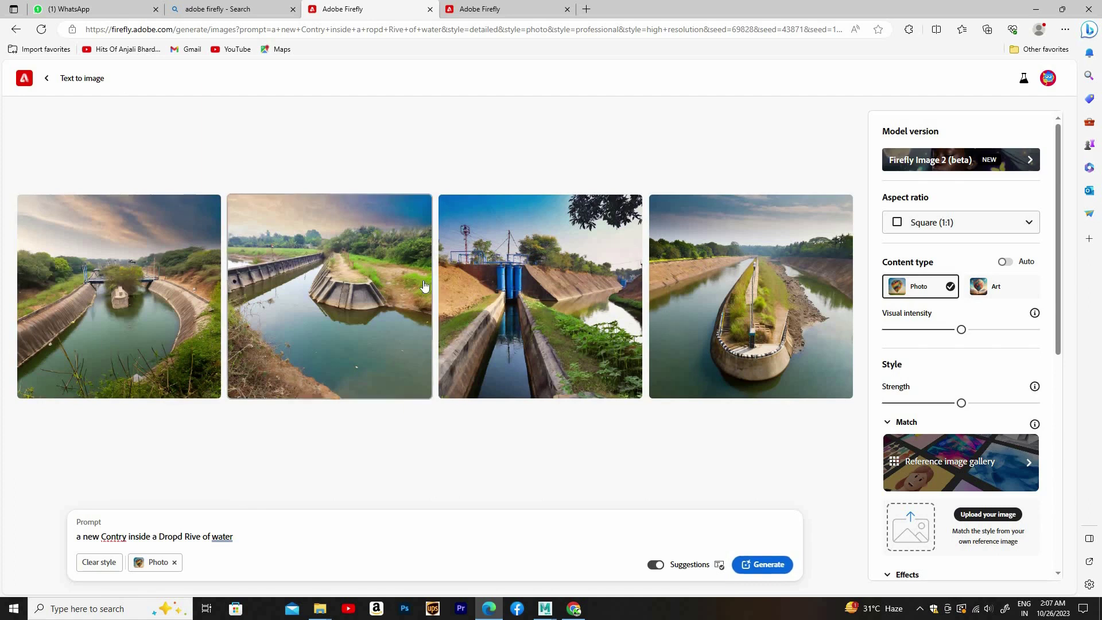
- Set Content type to Art and regenerate four painterly water-drop landscapes
left_click(977, 298)
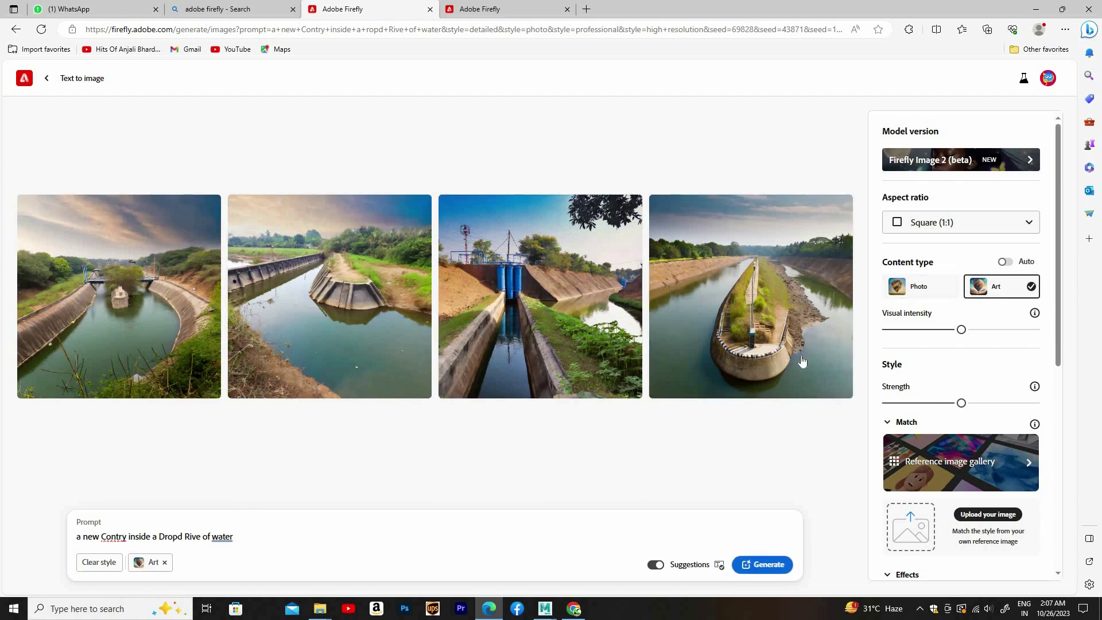
left_click(764, 564)
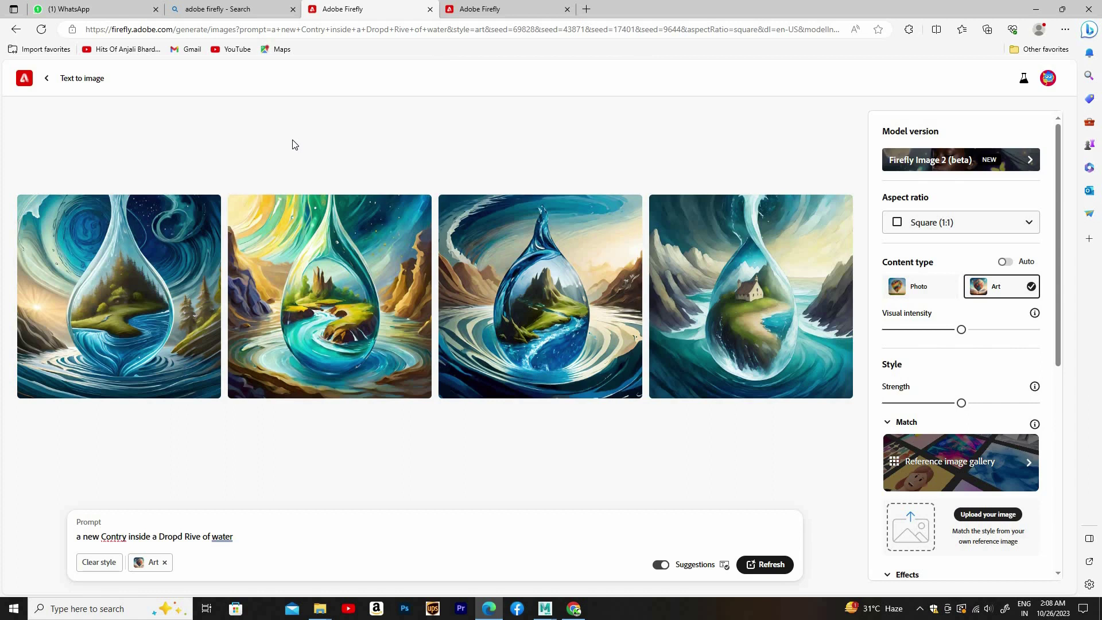
key("Tab")
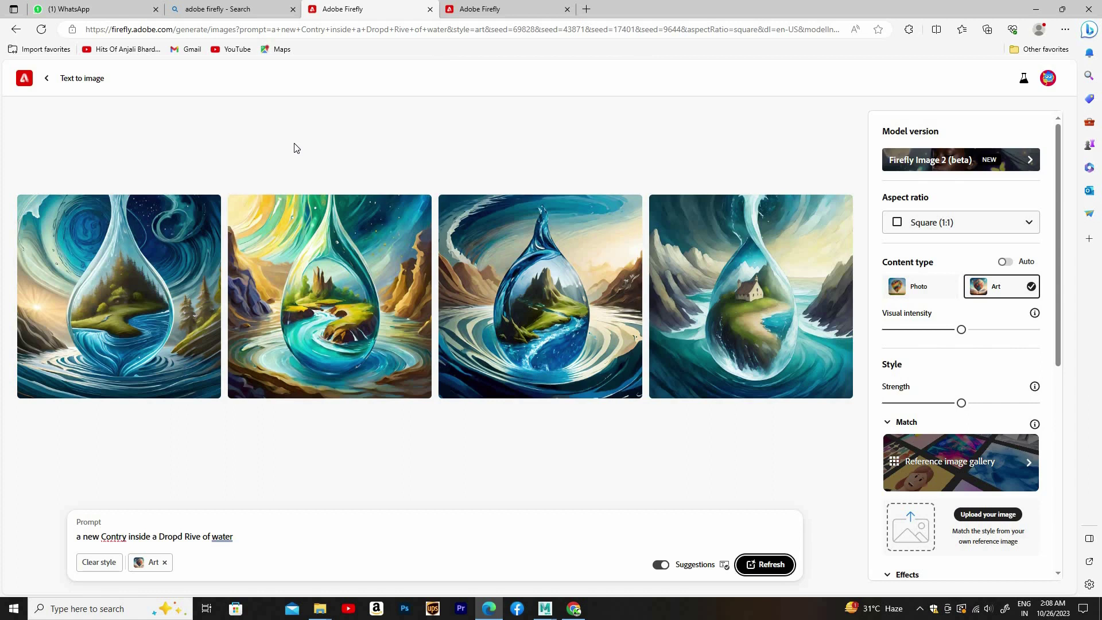